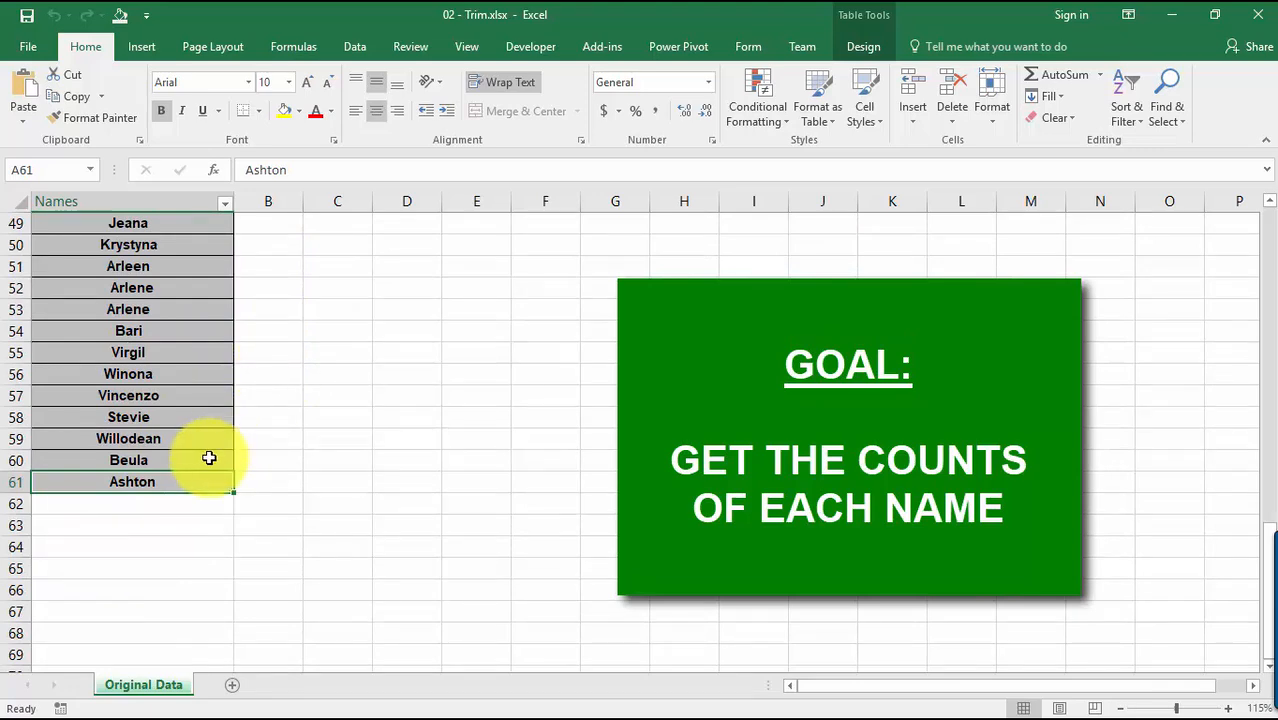
Create a PivotTable from the original names table on a new worksheet, with Names as rows and Count of Names as values
scroll(209, 458, "up", 12)
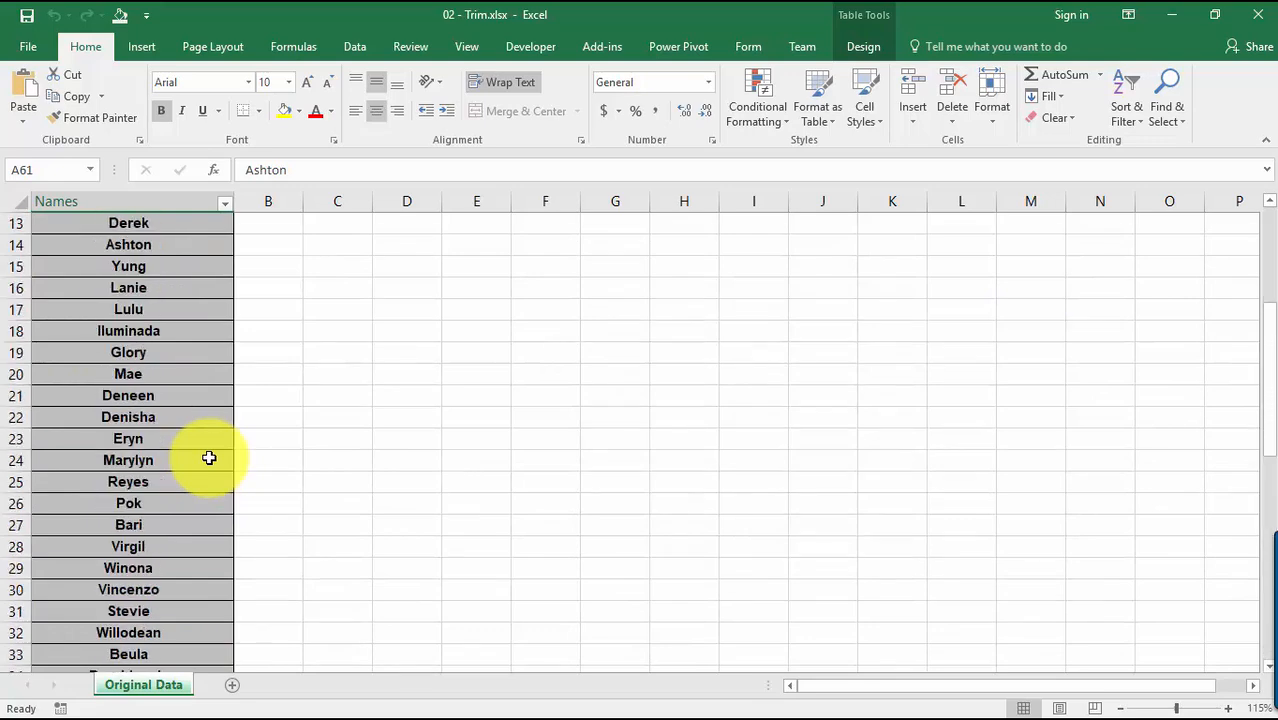
scroll(209, 458, "up", 4)
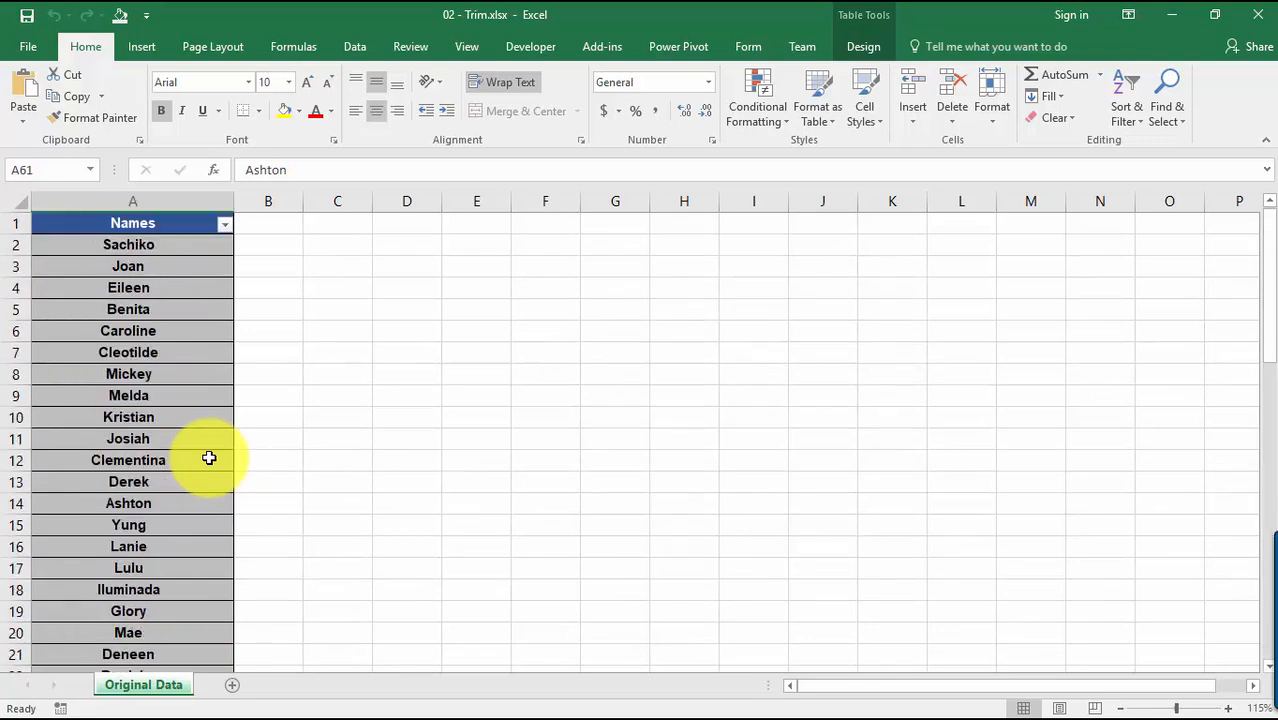
left_click(177, 249)
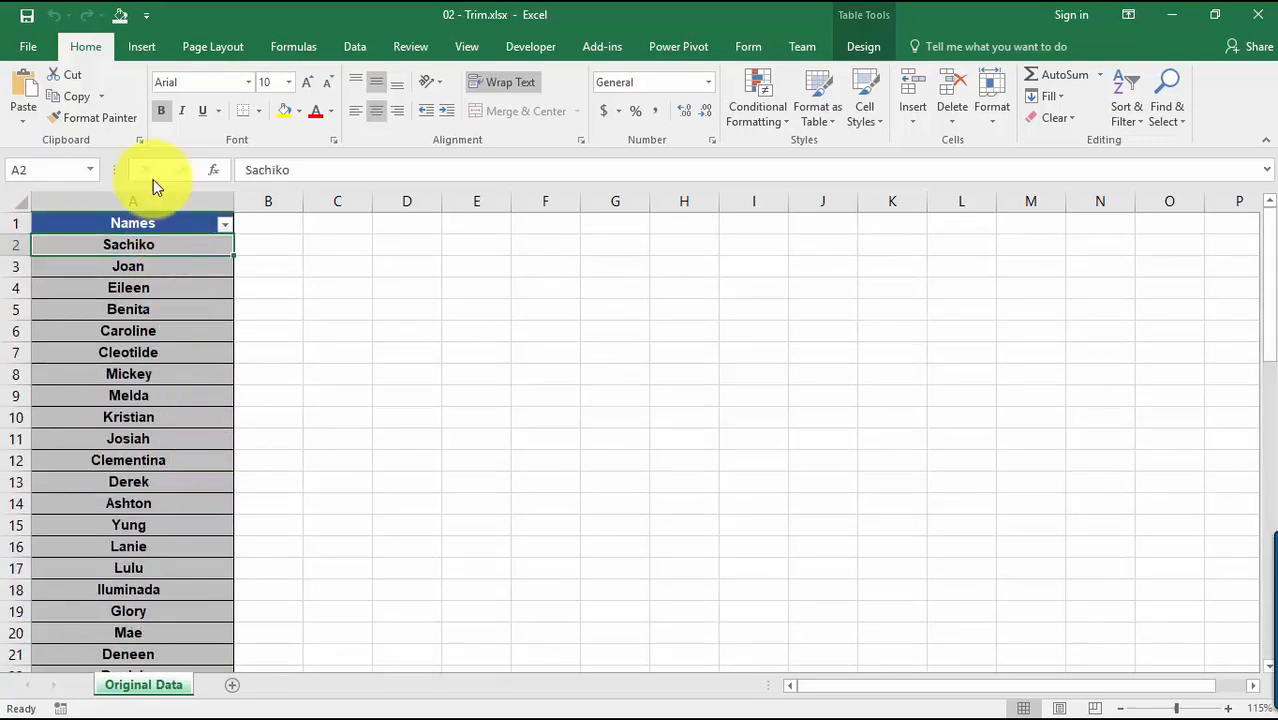
left_click(146, 42)
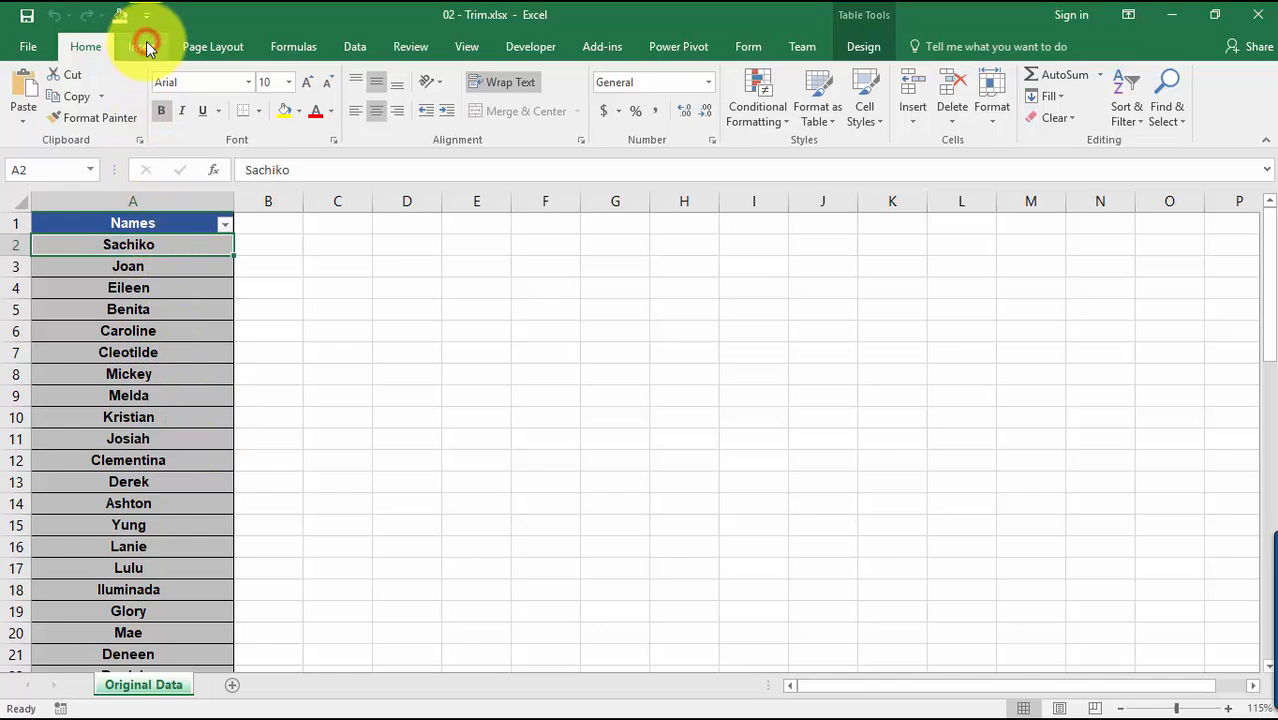
left_click(147, 44)
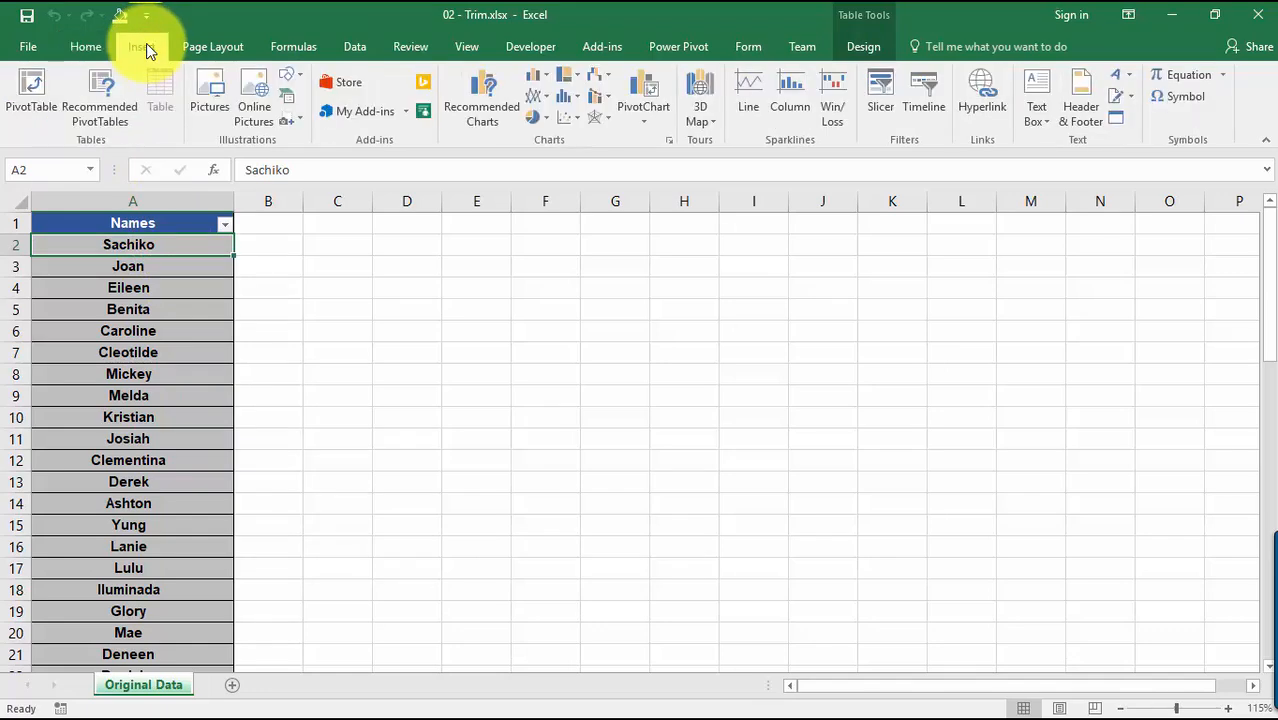
left_click(38, 104)
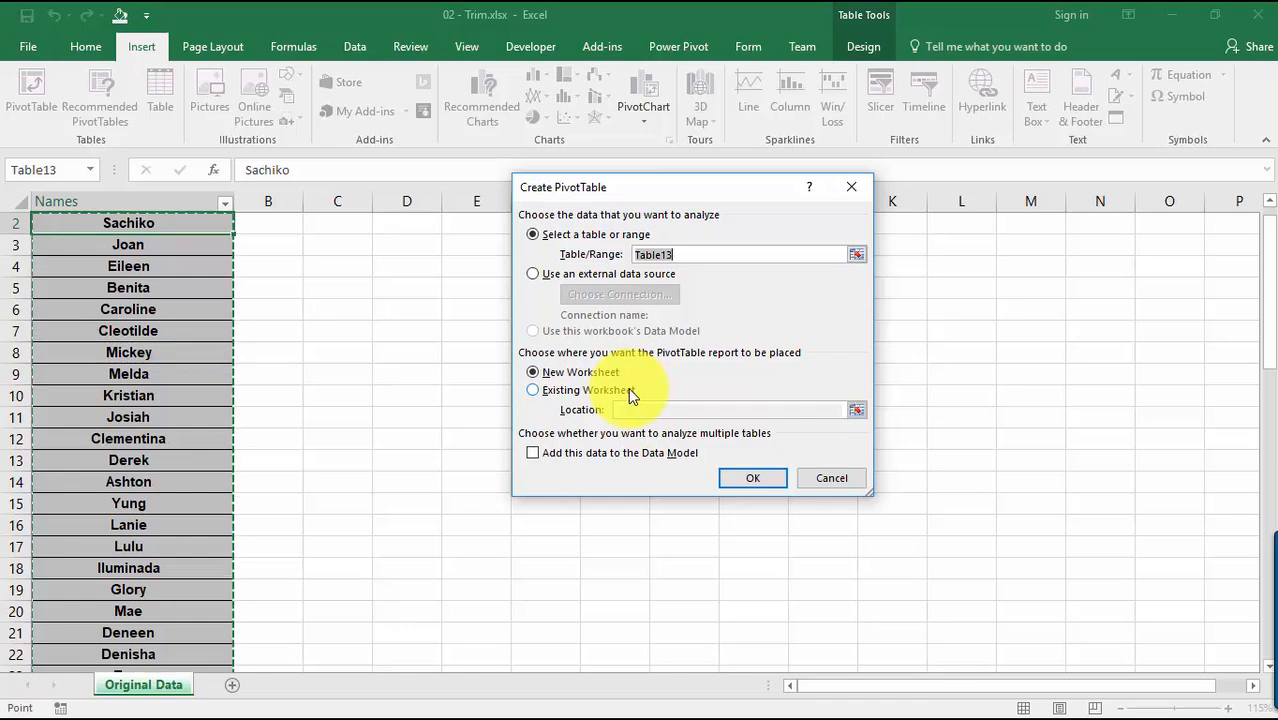
left_click(760, 477)
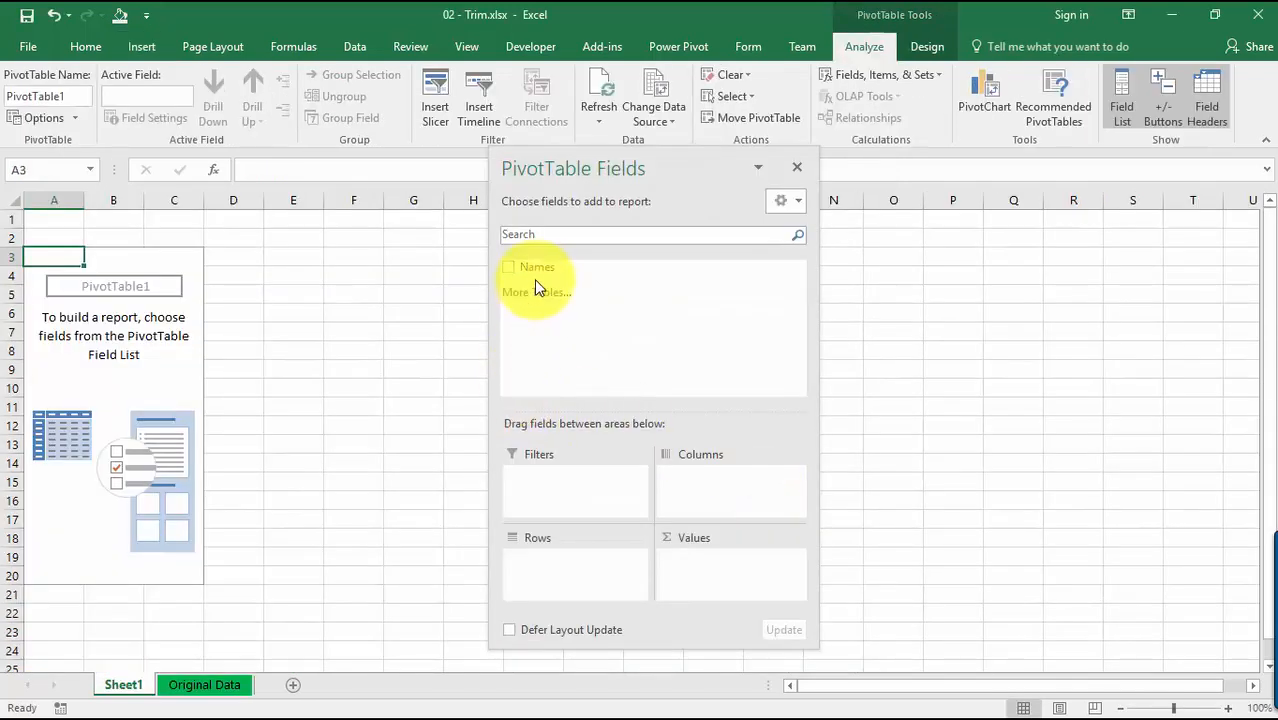
left_click_drag(545, 270, 577, 565)
left_click_drag(551, 262, 718, 567)
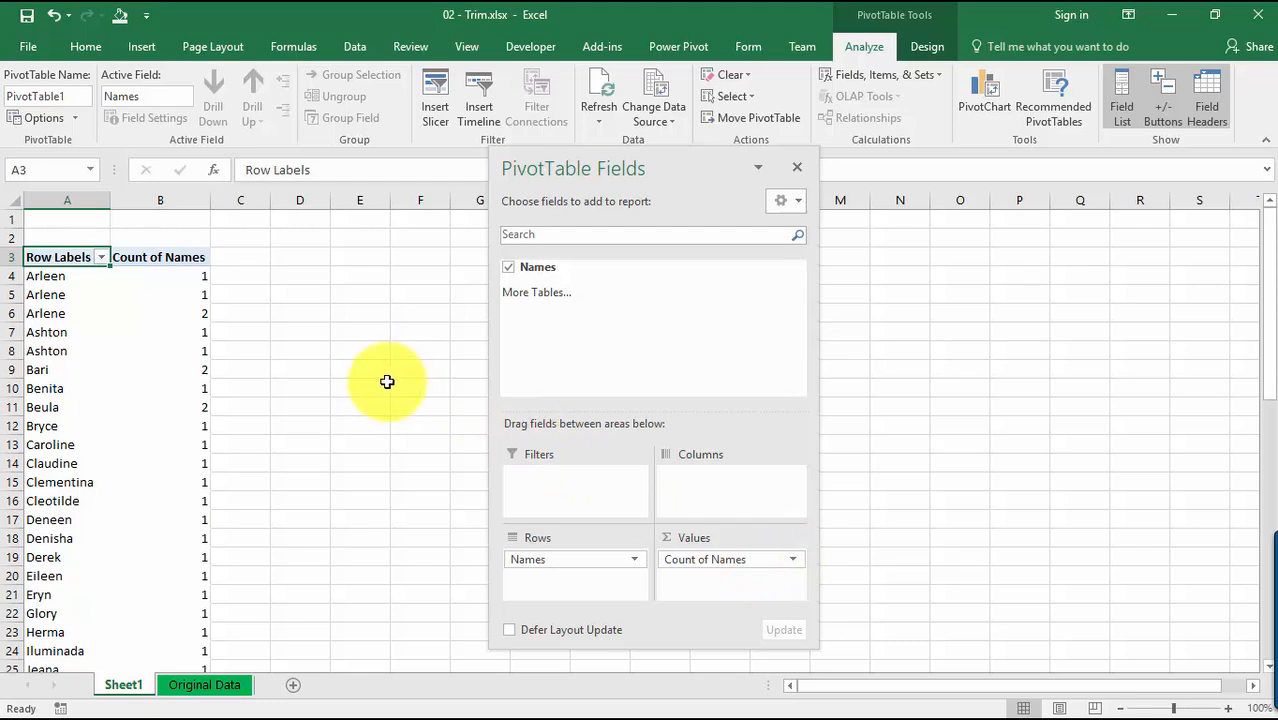
Inspect the seemingly identical row labels in A5 and A6 and their counts, checking each label's text for extra spaces
left_click(78, 297)
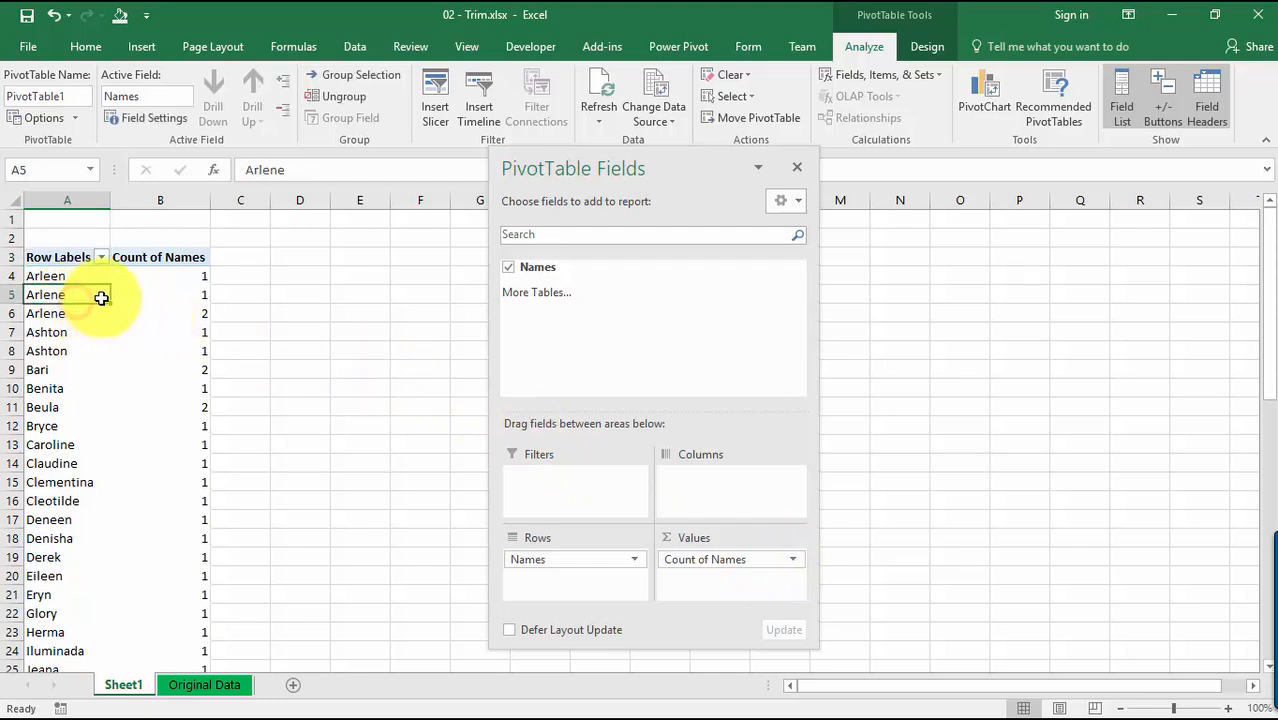
left_click_drag(91, 294, 188, 313)
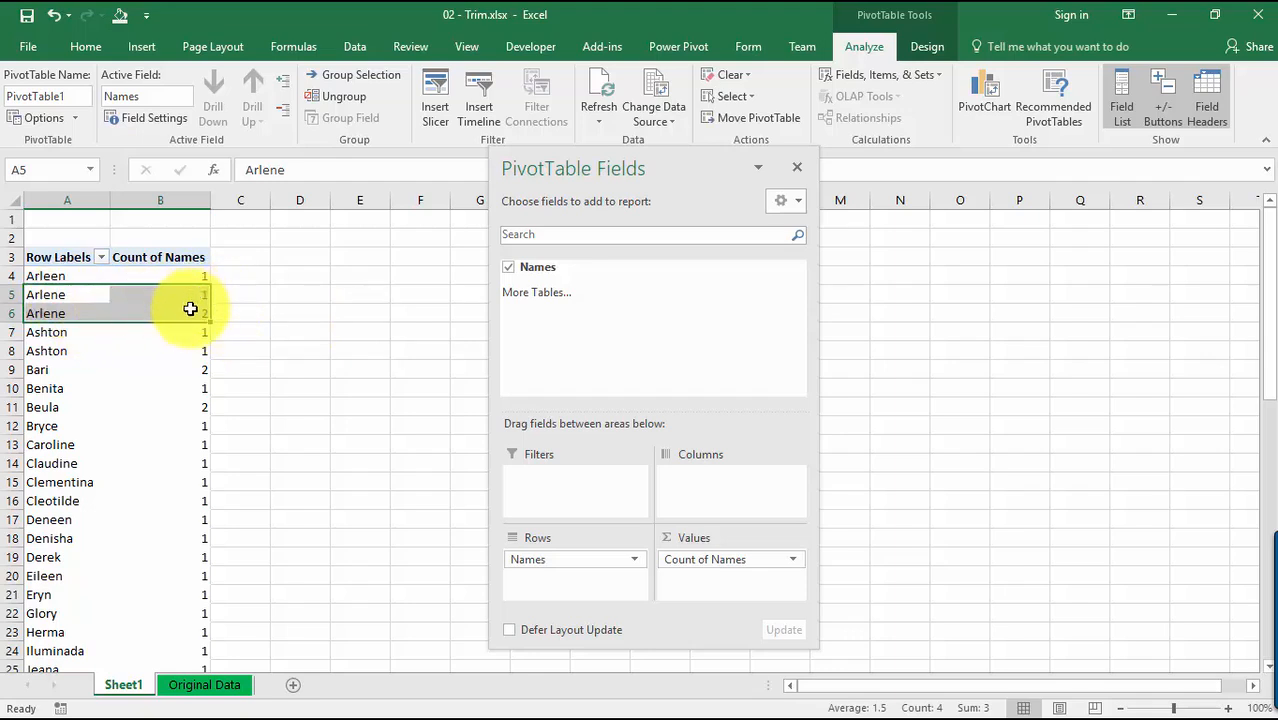
left_click(86, 294)
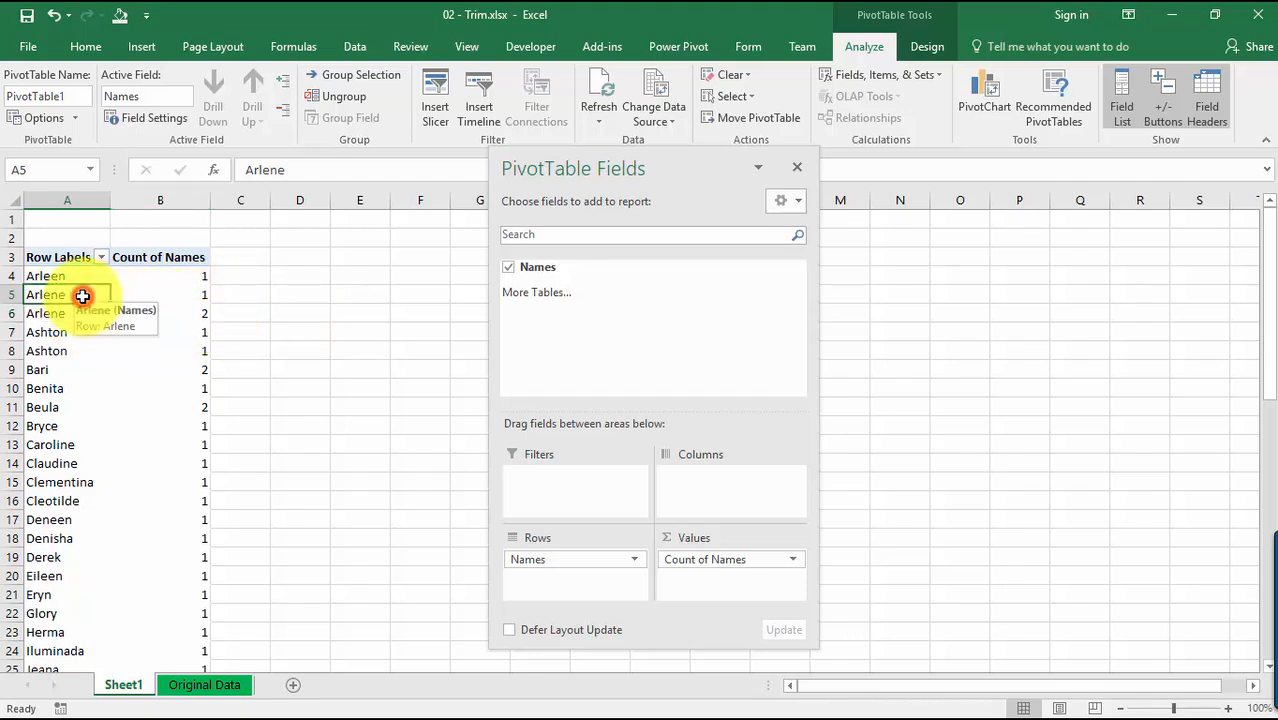
left_click(322, 170)
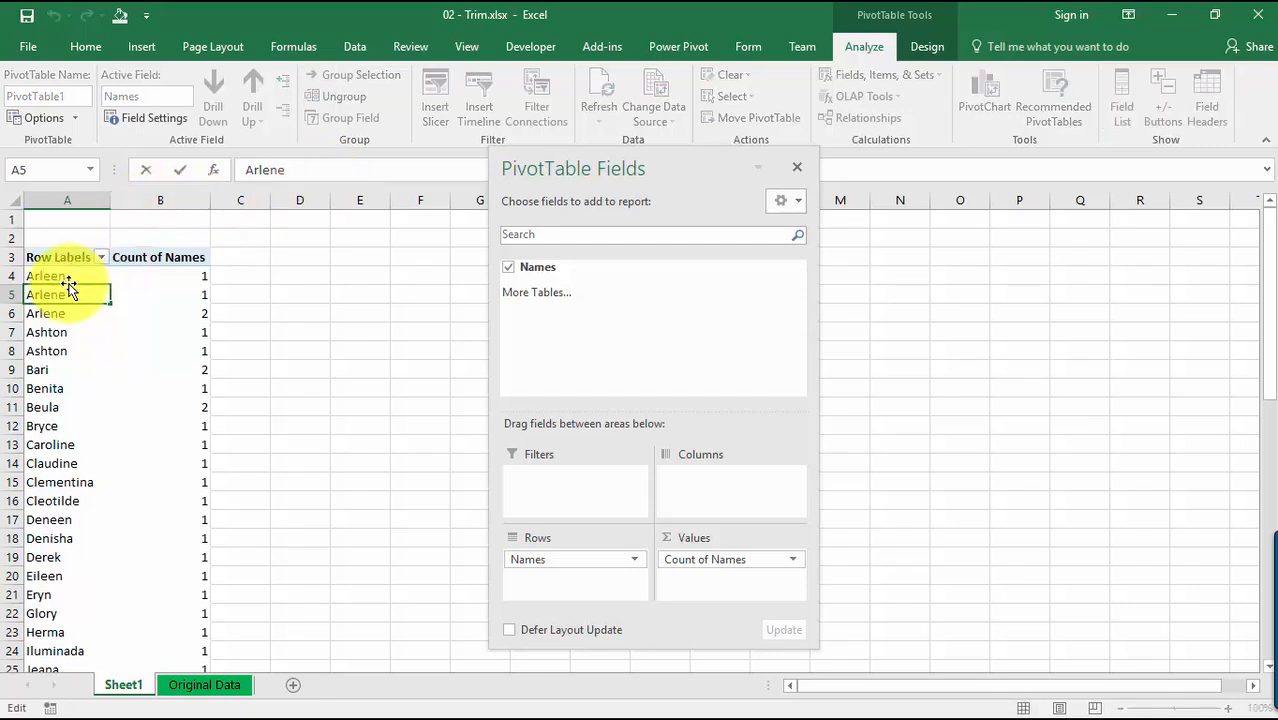
left_click(40, 314)
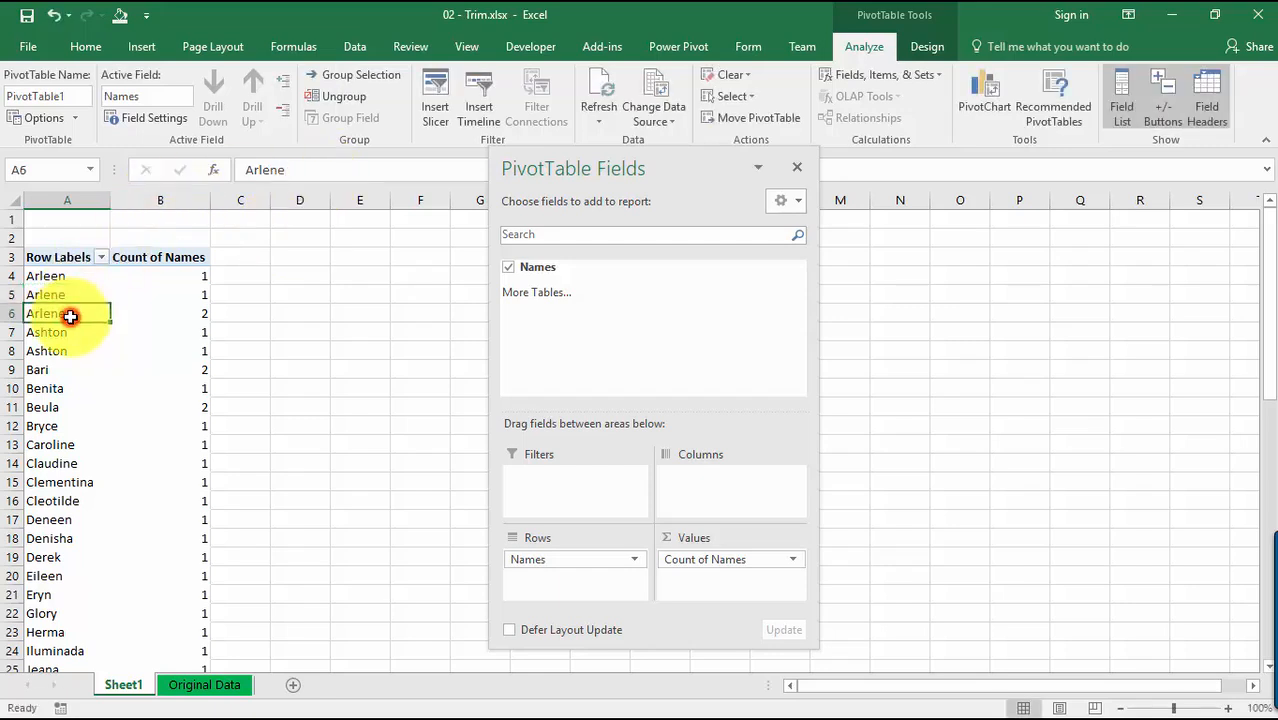
left_click(316, 170)
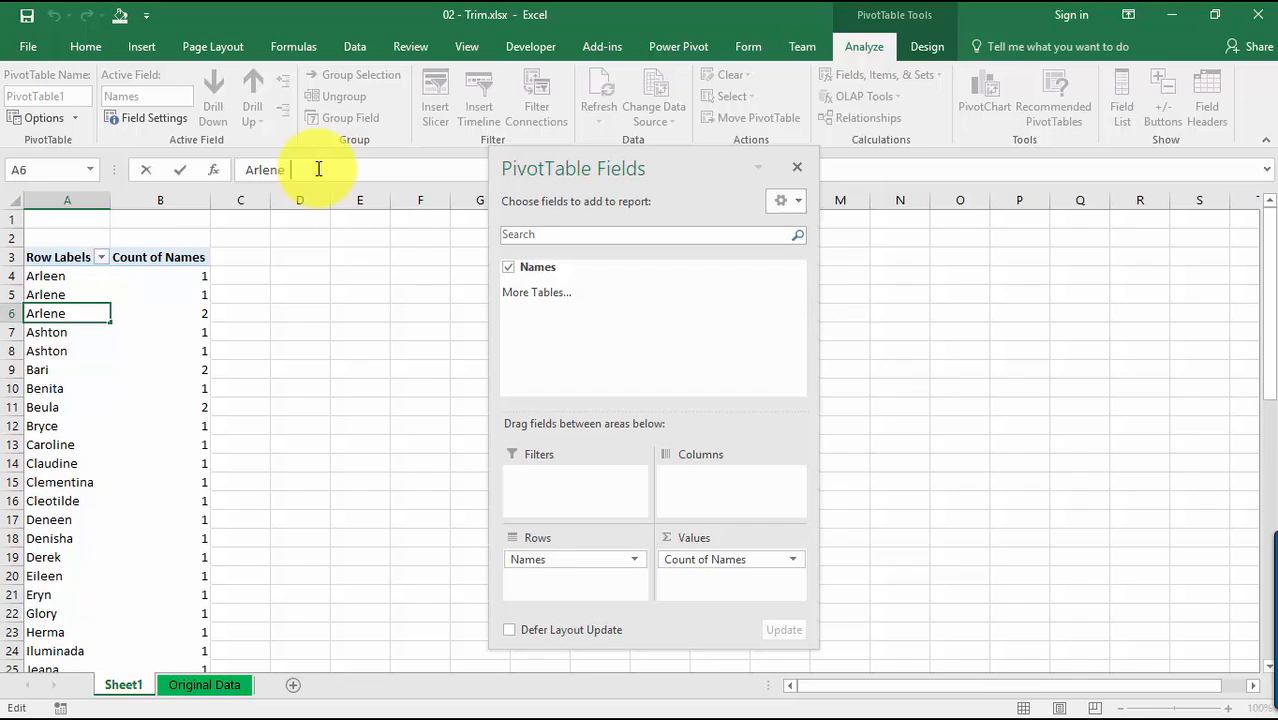
Load the names table from the Original Data sheet into the Query Editor
left_click(218, 690)
scroll(194, 452, "up", 1)
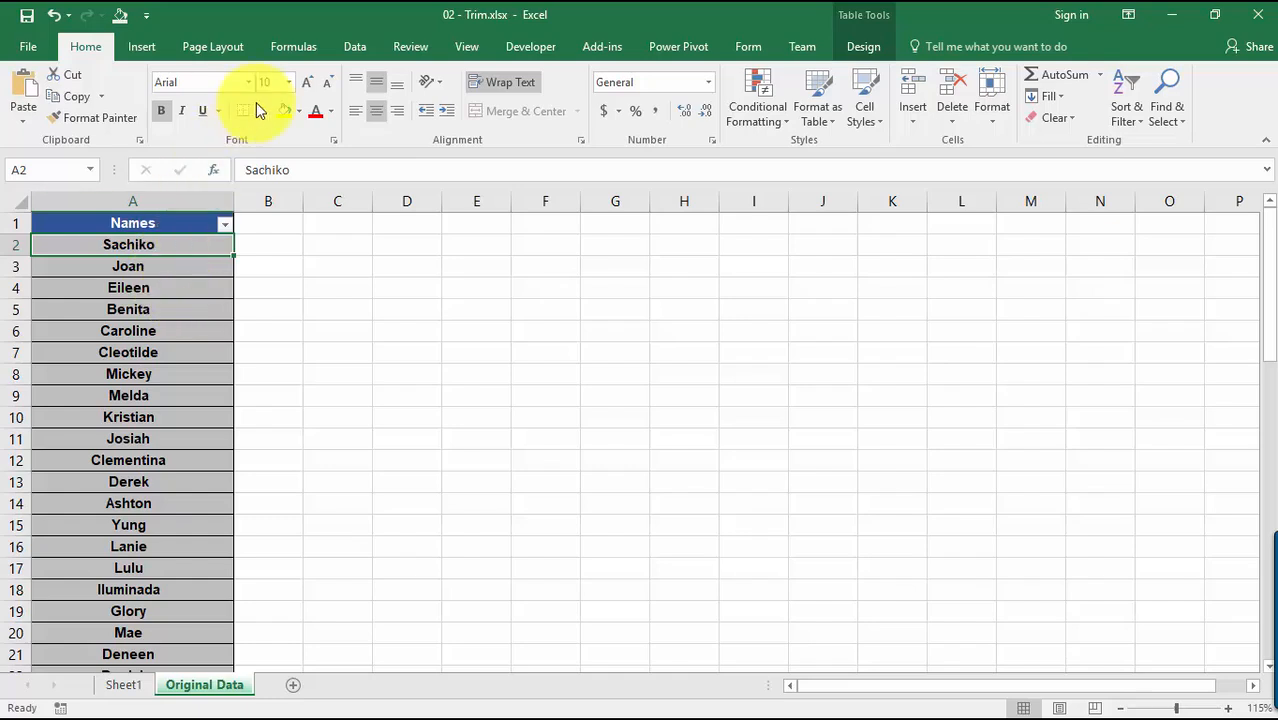
left_click(357, 47)
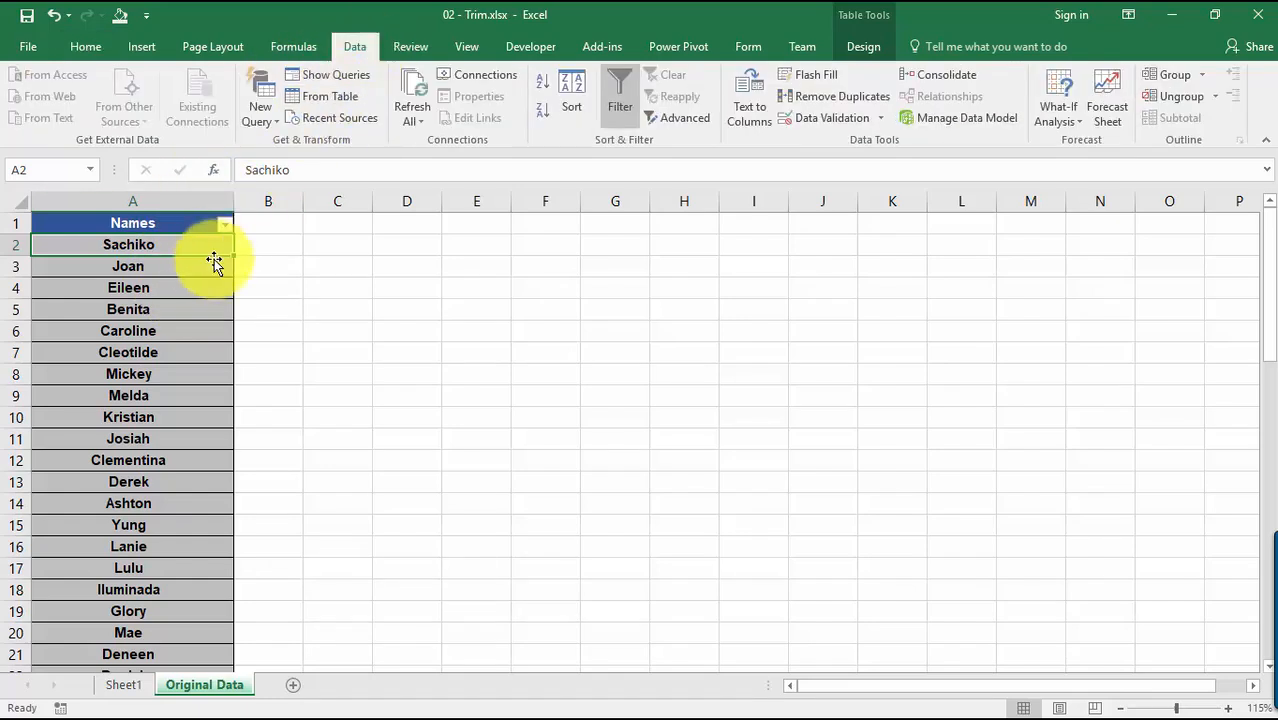
left_click(357, 104)
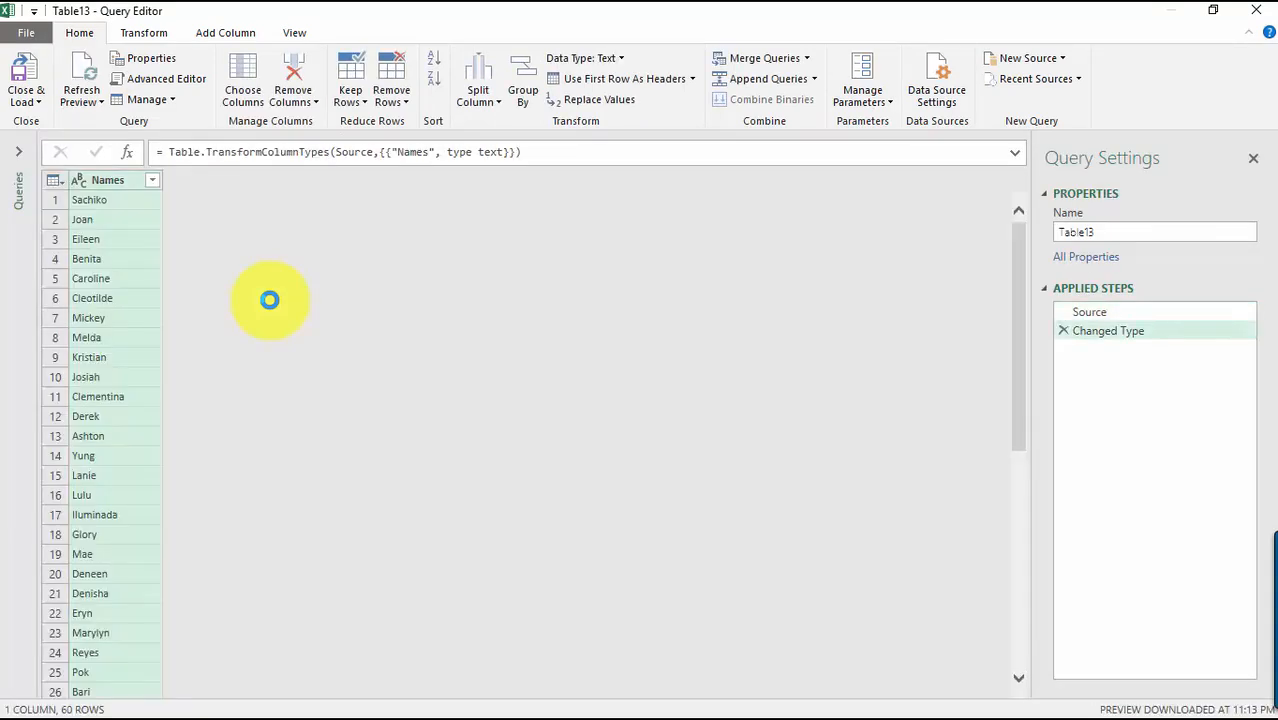
Trim the text in the Names column and load the query result back into the workbook
scroll(421, 333, "down", 11)
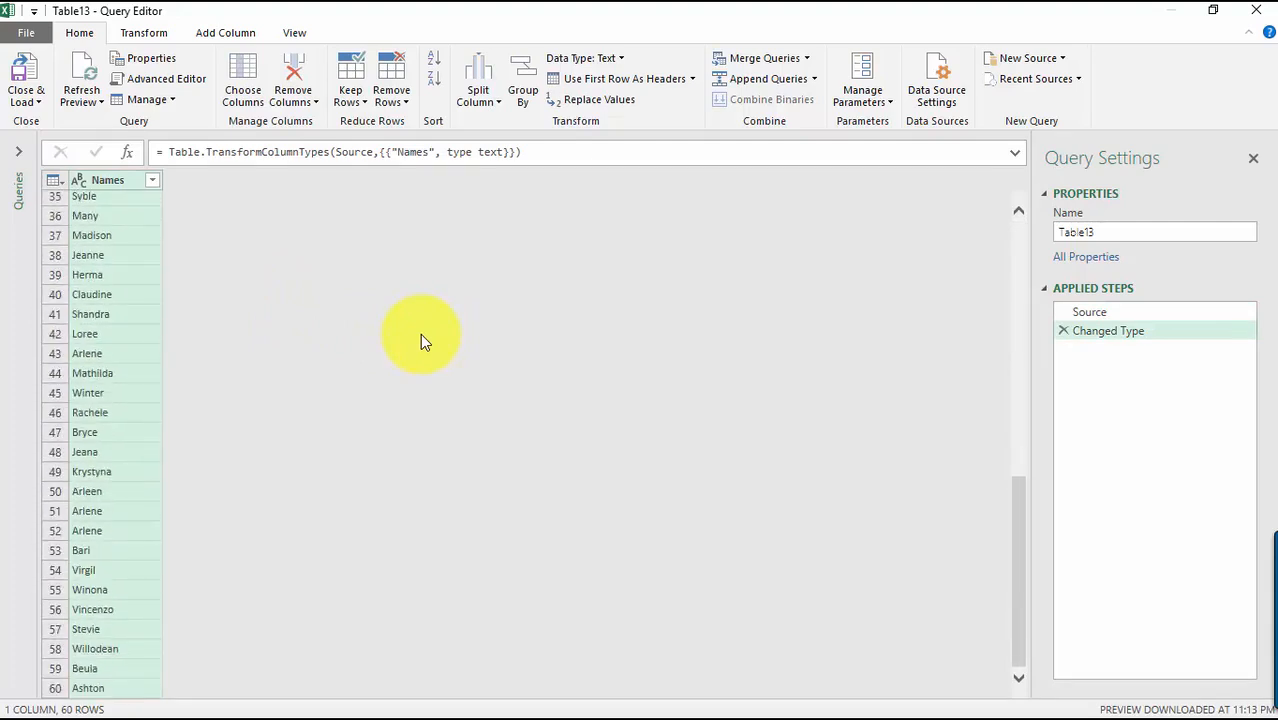
scroll(420, 333, "up", 11)
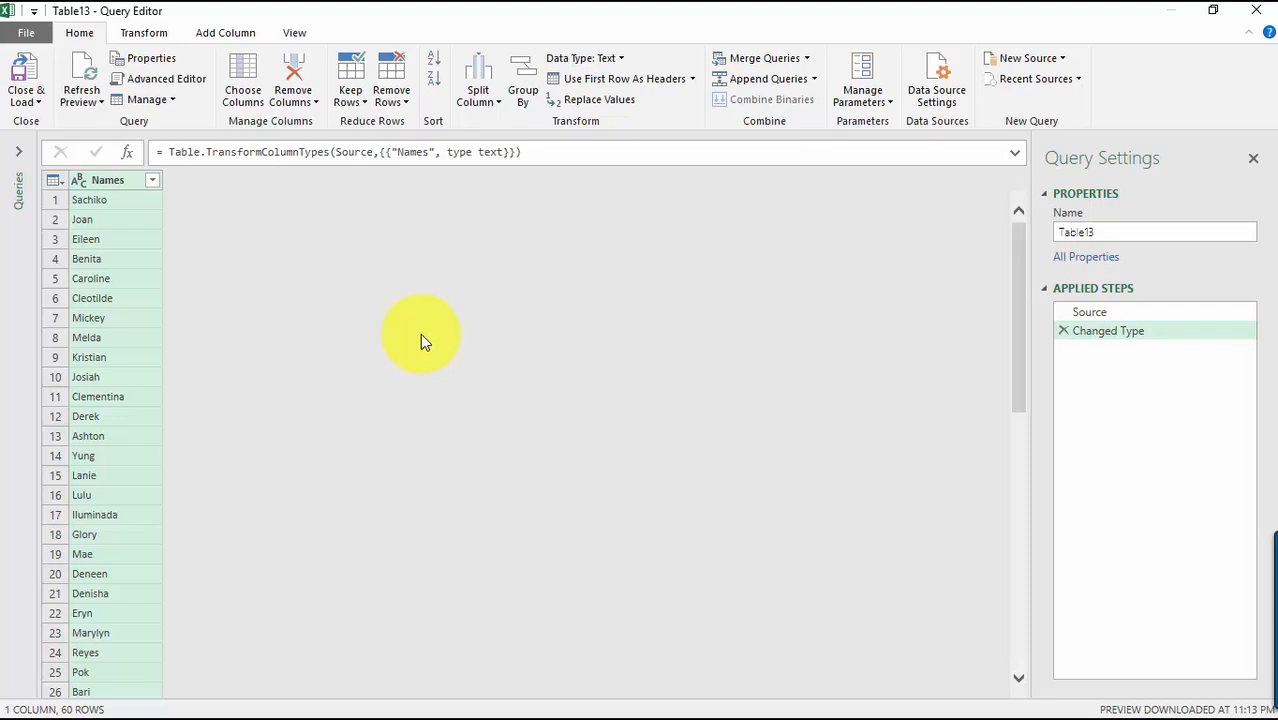
left_click(162, 37)
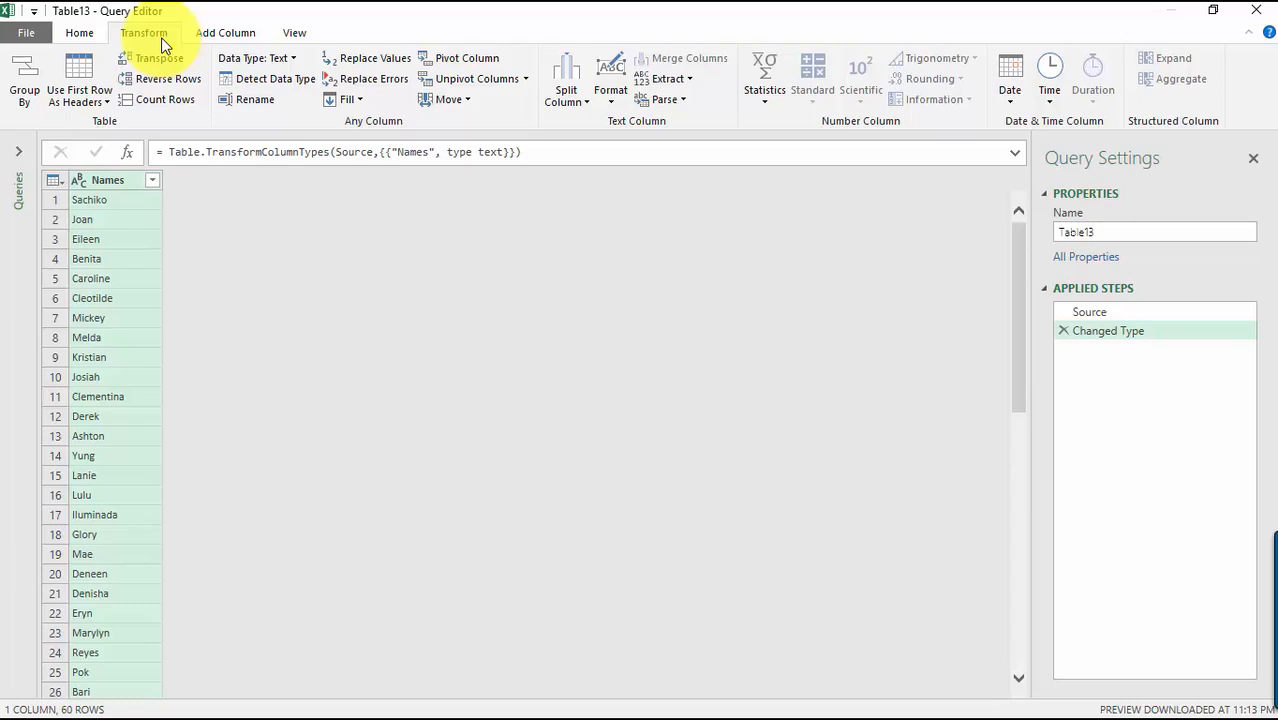
left_click(617, 97)
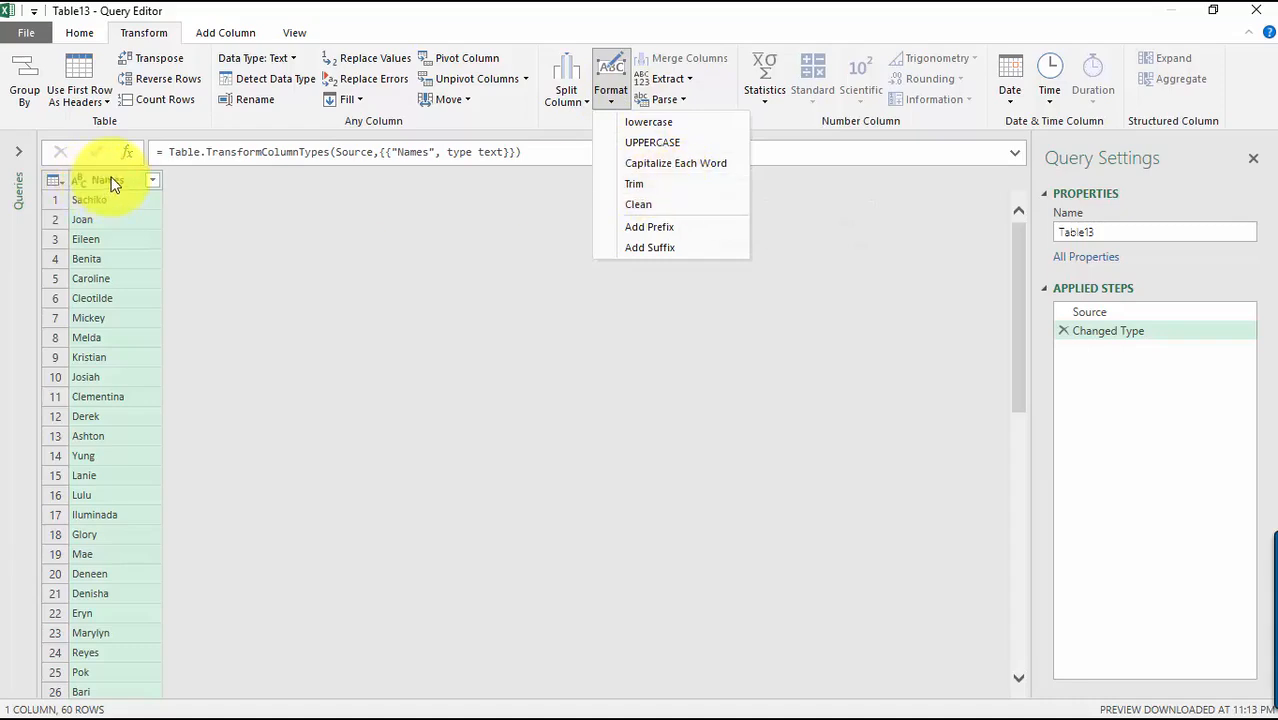
left_click(200, 204)
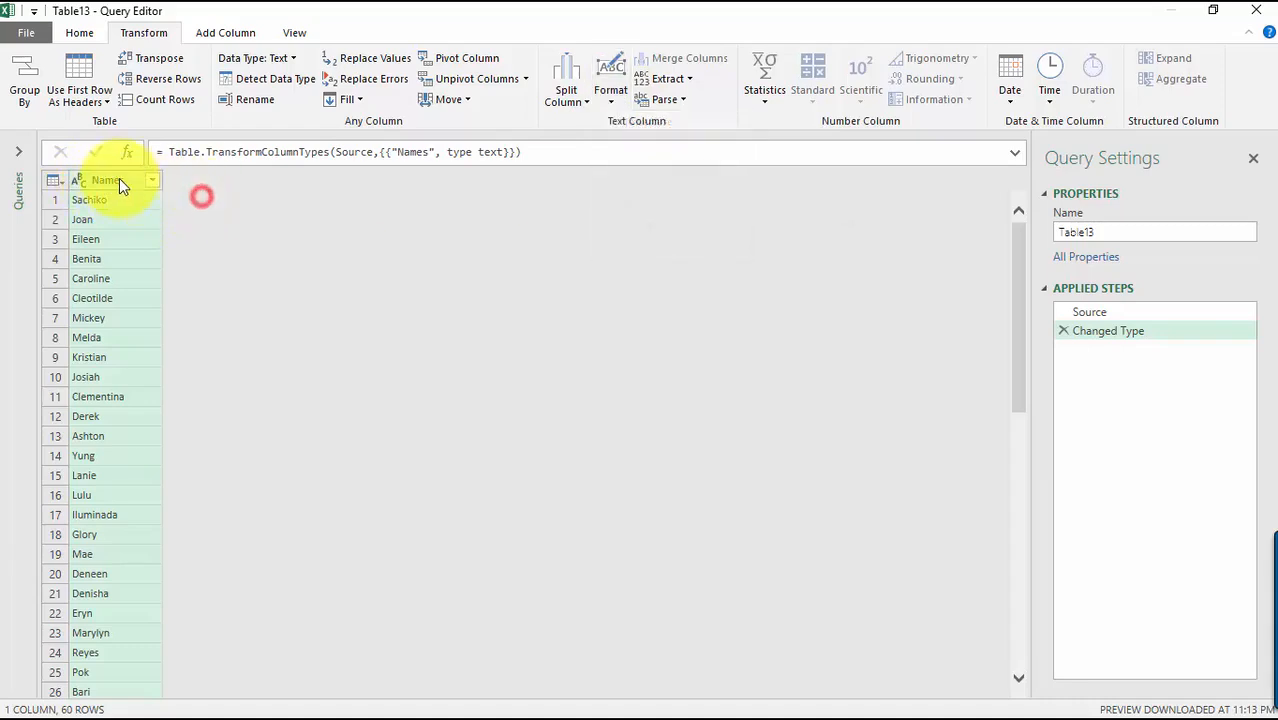
left_click(613, 95)
left_click(694, 185)
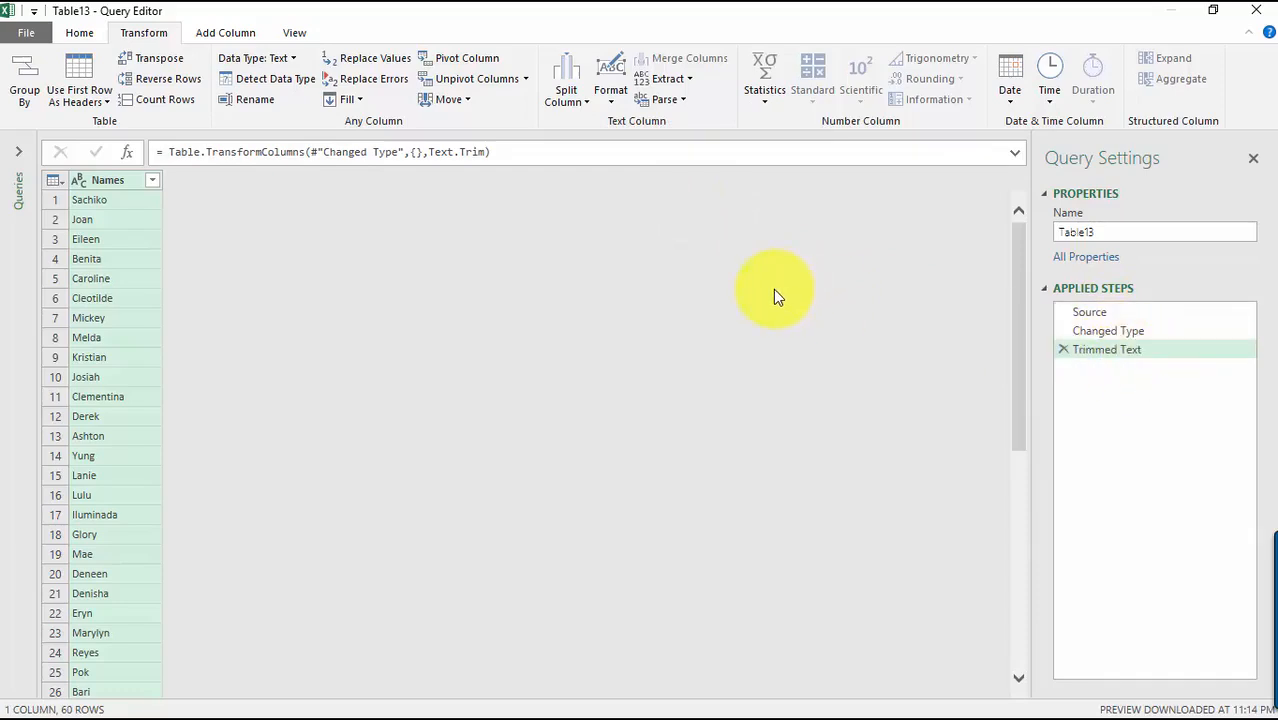
left_click(80, 33)
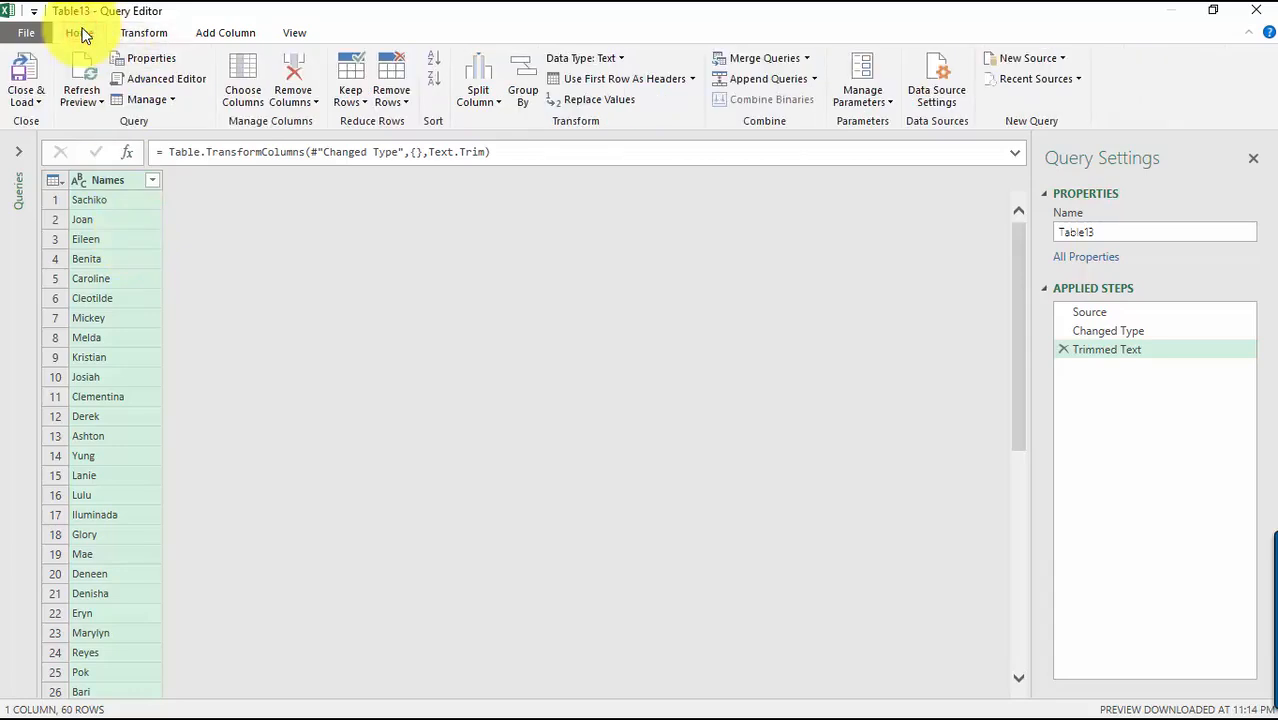
left_click(35, 64)
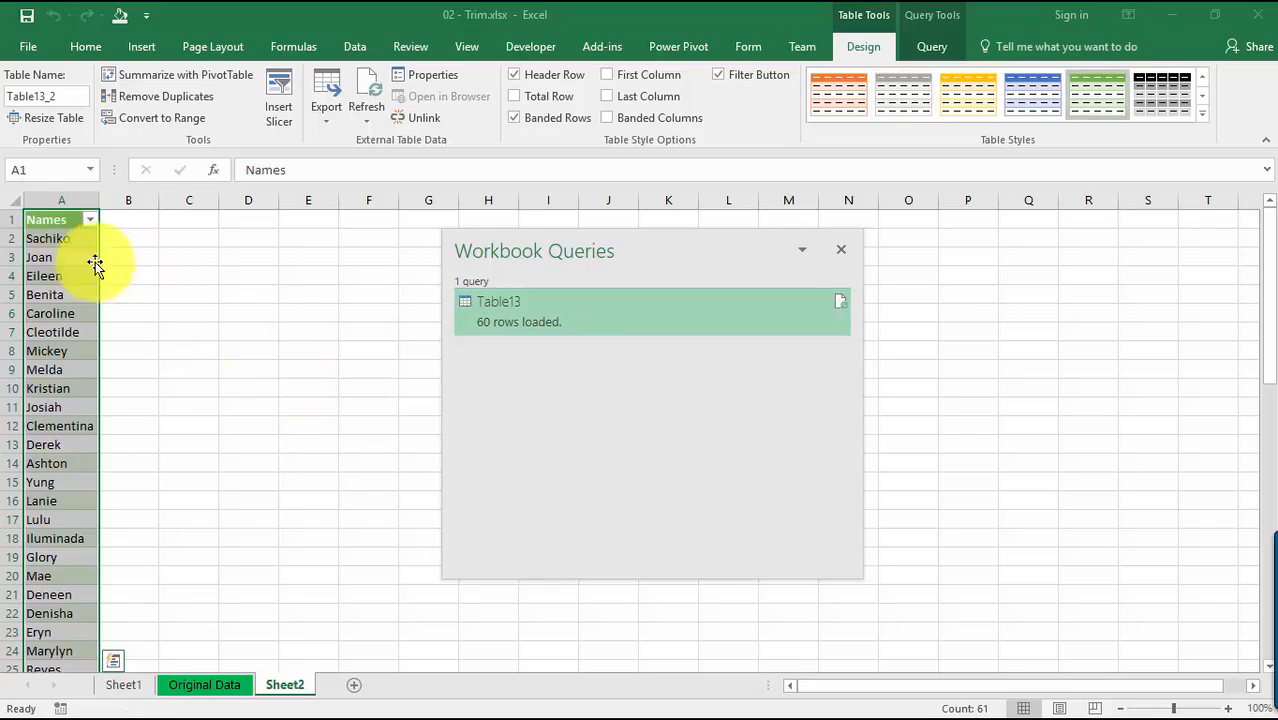
Create a PivotTable from the trimmed table Table13_2 on a new worksheet, with Names as rows and Count of Names as values
left_click(148, 47)
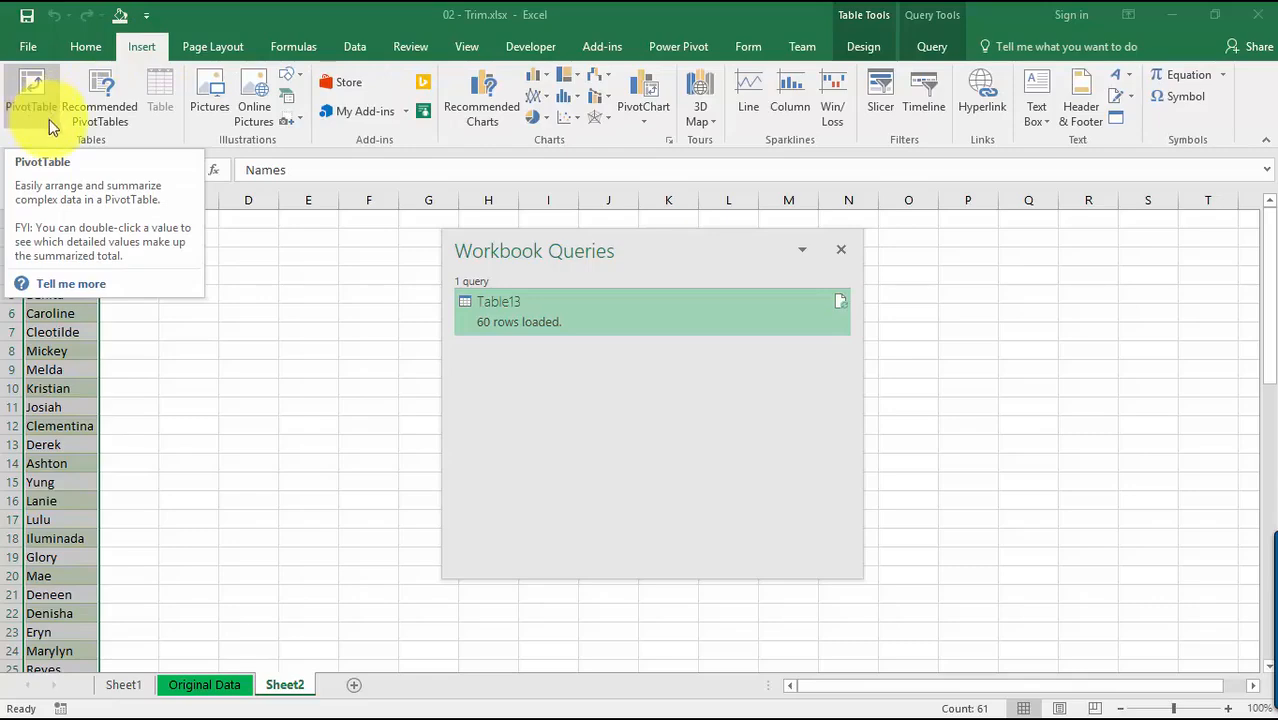
left_click(28, 102)
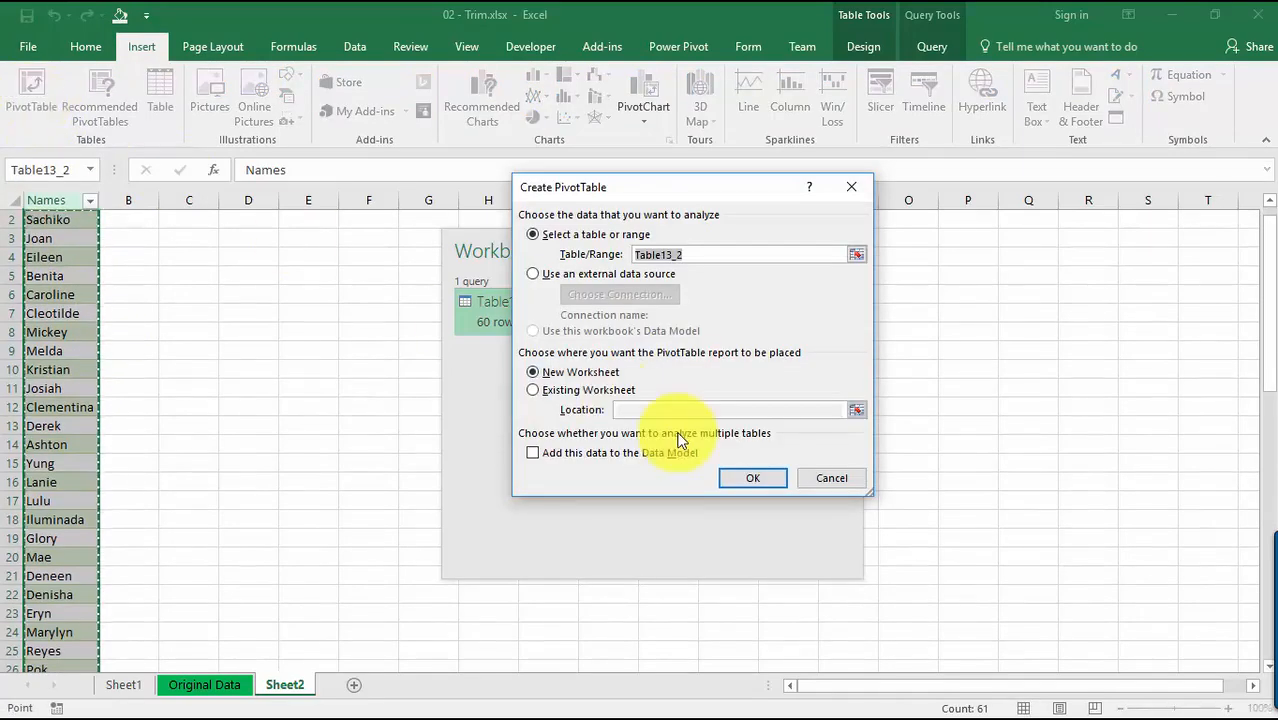
left_click(755, 476)
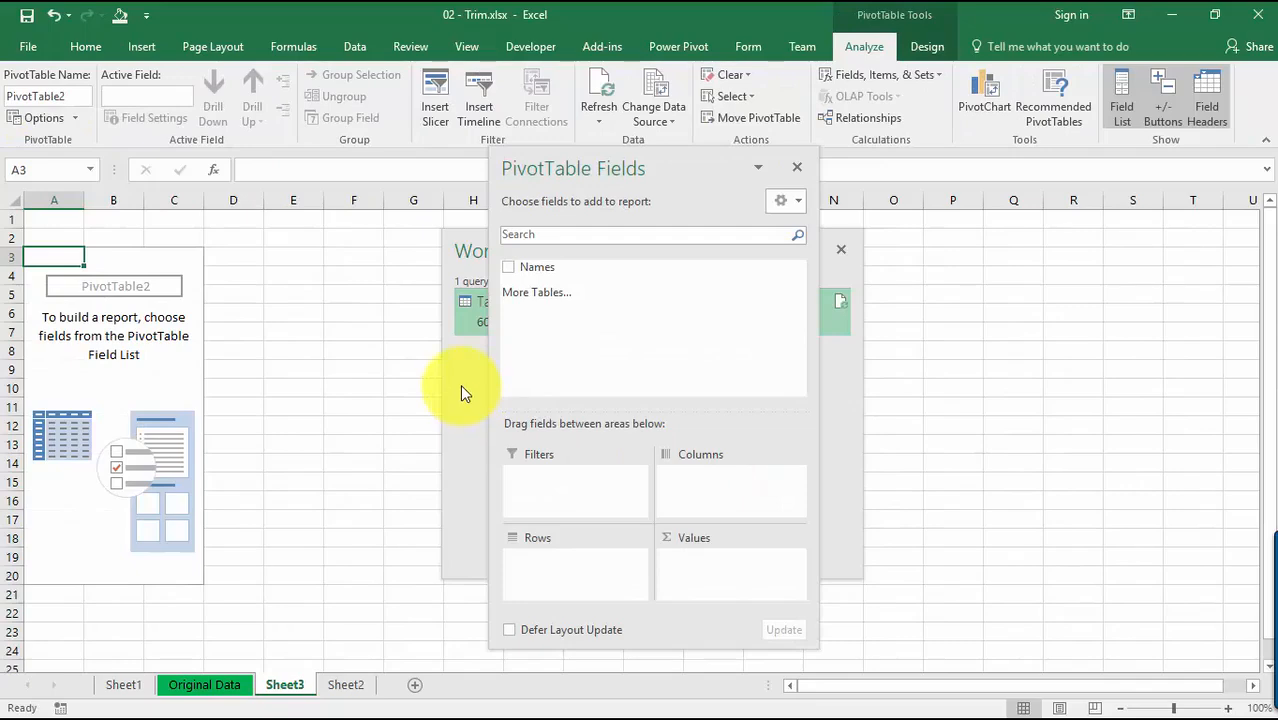
left_click_drag(547, 267, 562, 545)
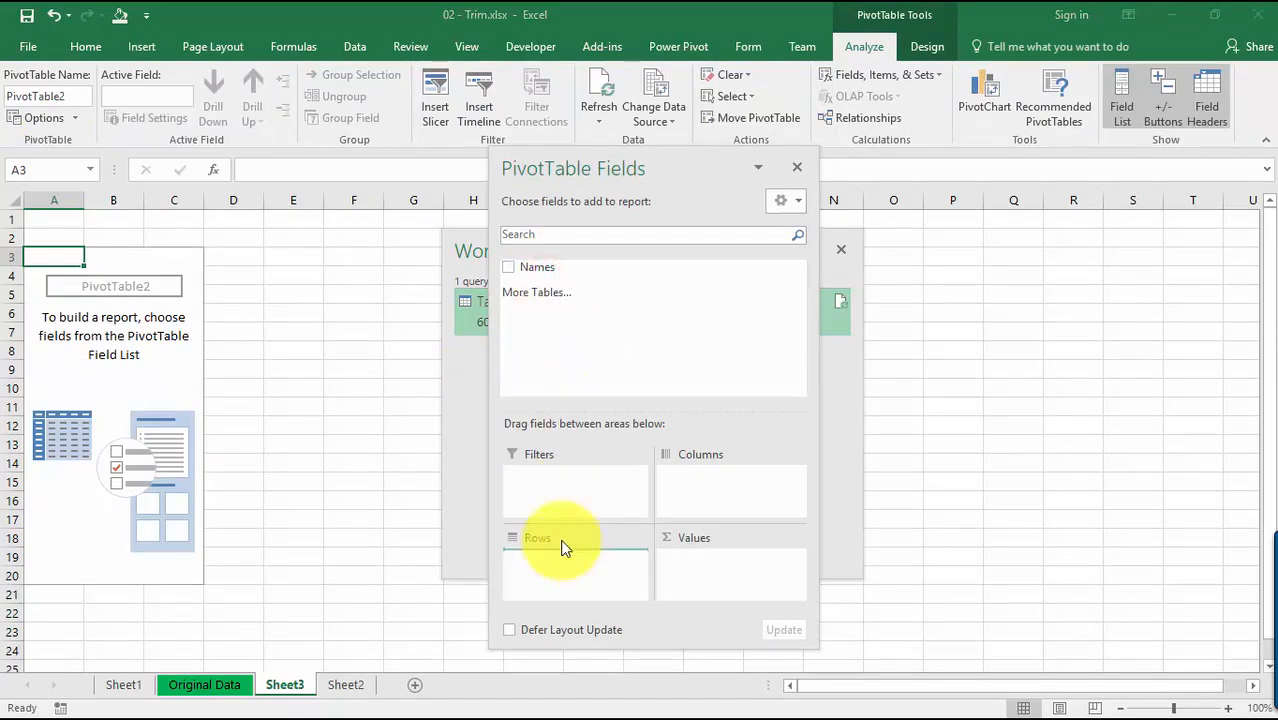
left_click_drag(545, 268, 700, 566)
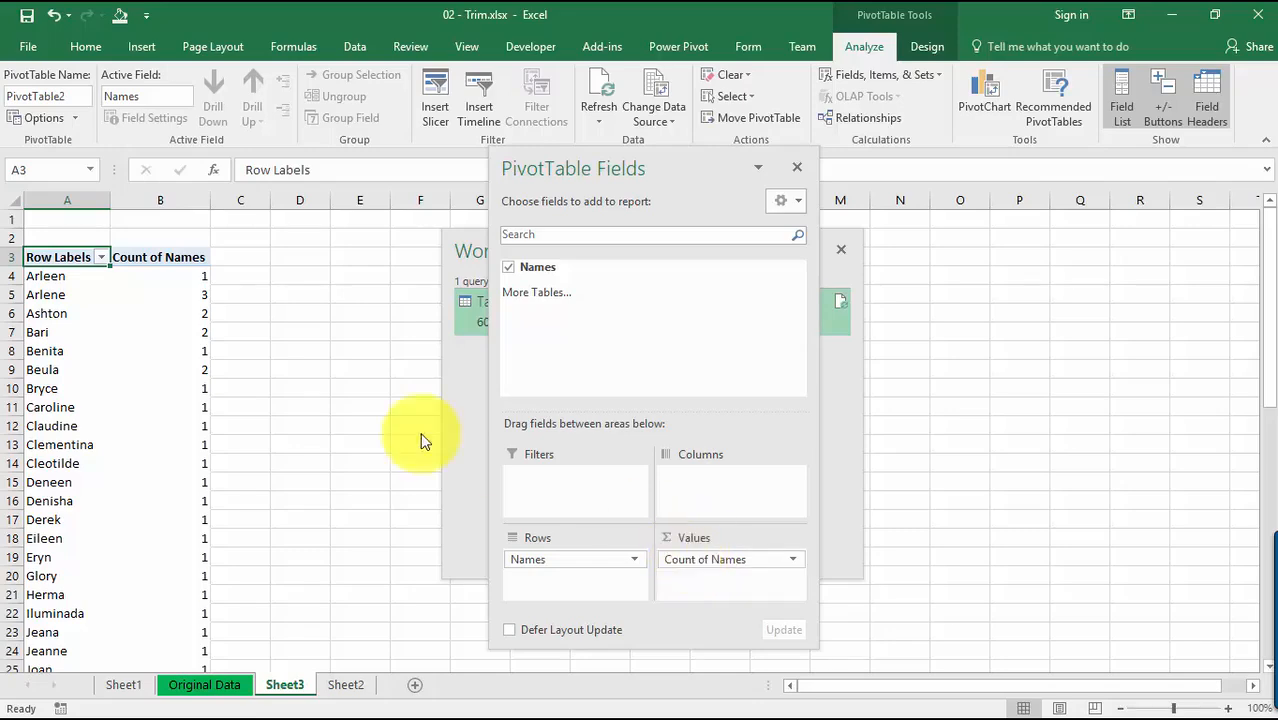
Review the name counts in the new PivotTable, from the formerly duplicated label in row 5 down to the Grand Total
left_click(81, 294)
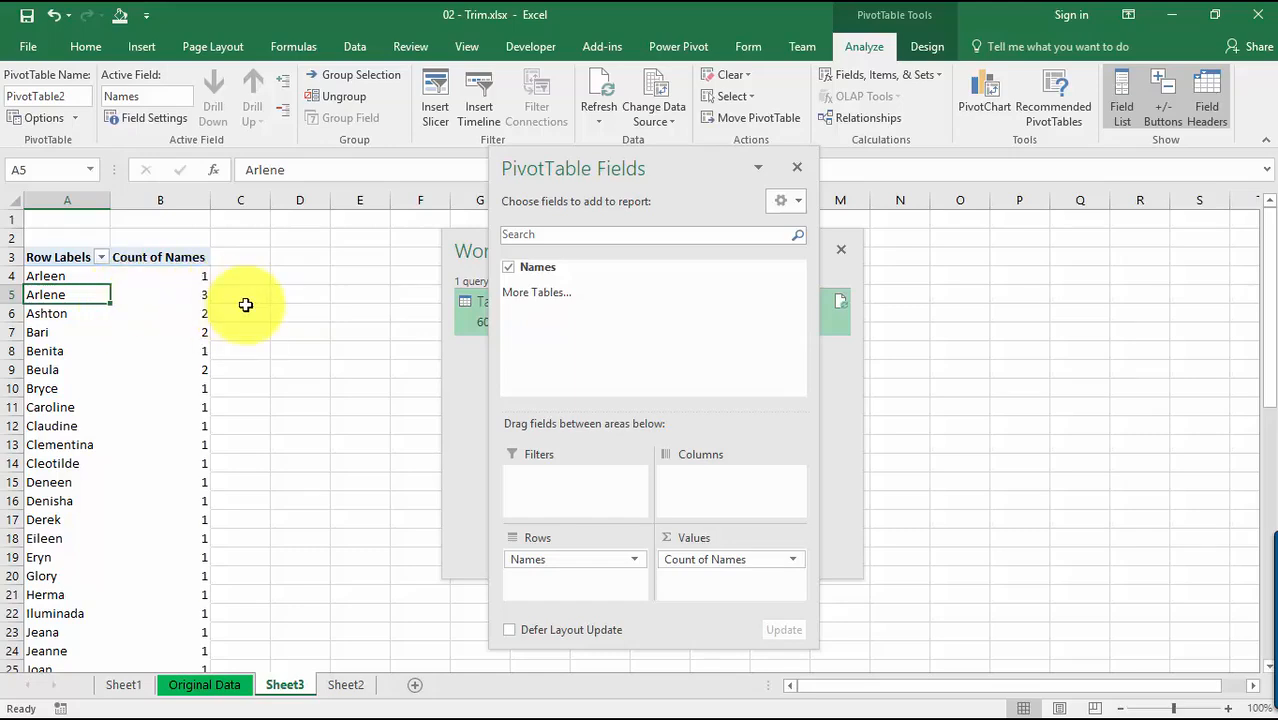
left_click(200, 296)
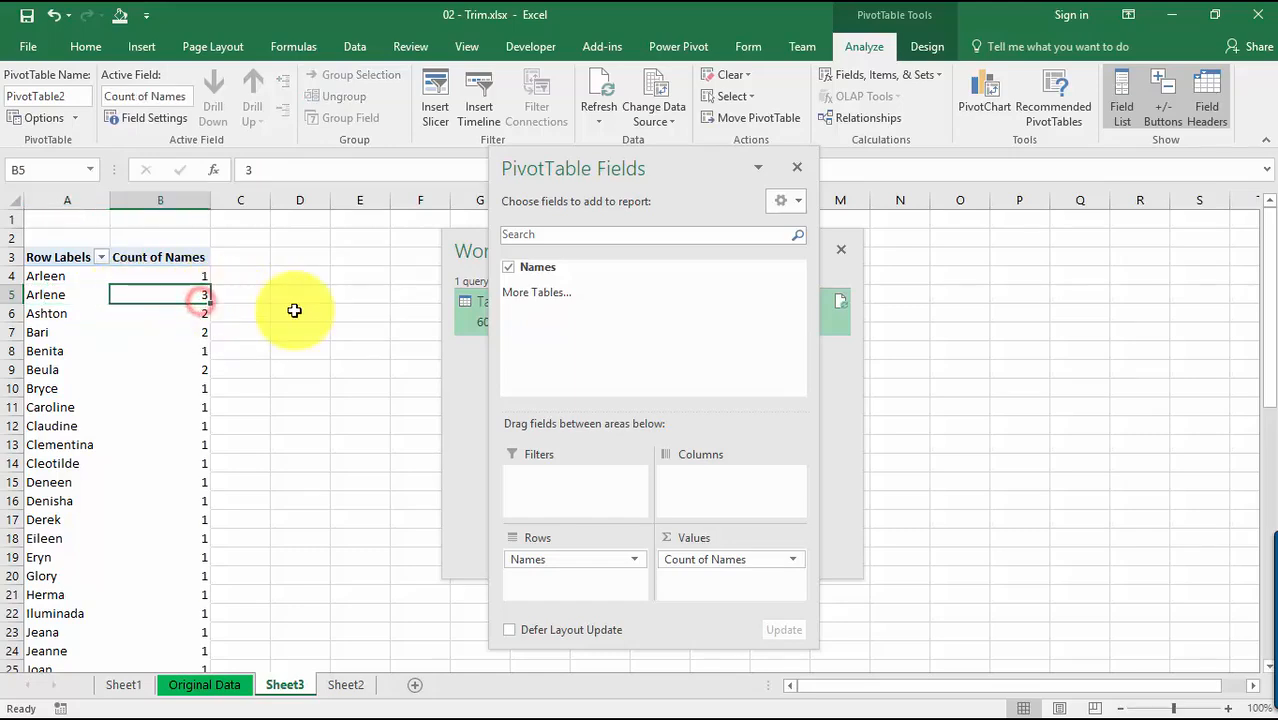
scroll(234, 366, "down", 6)
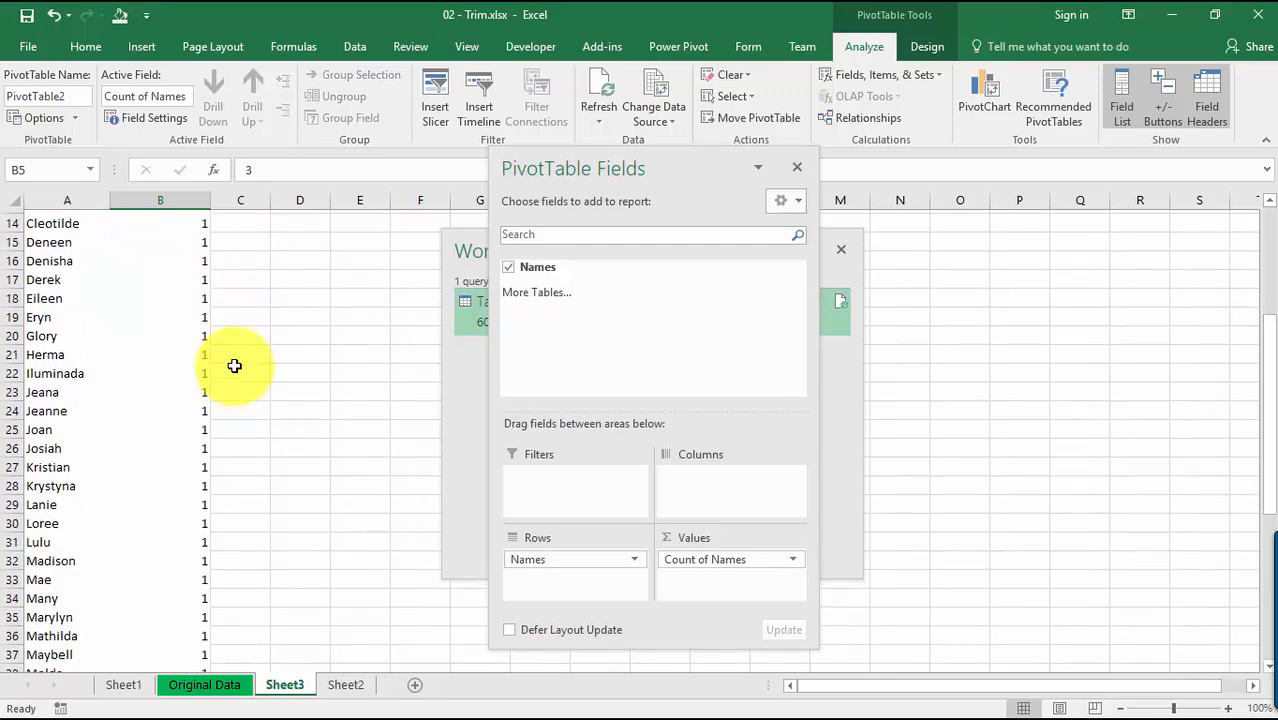
scroll(234, 366, "down", 5)
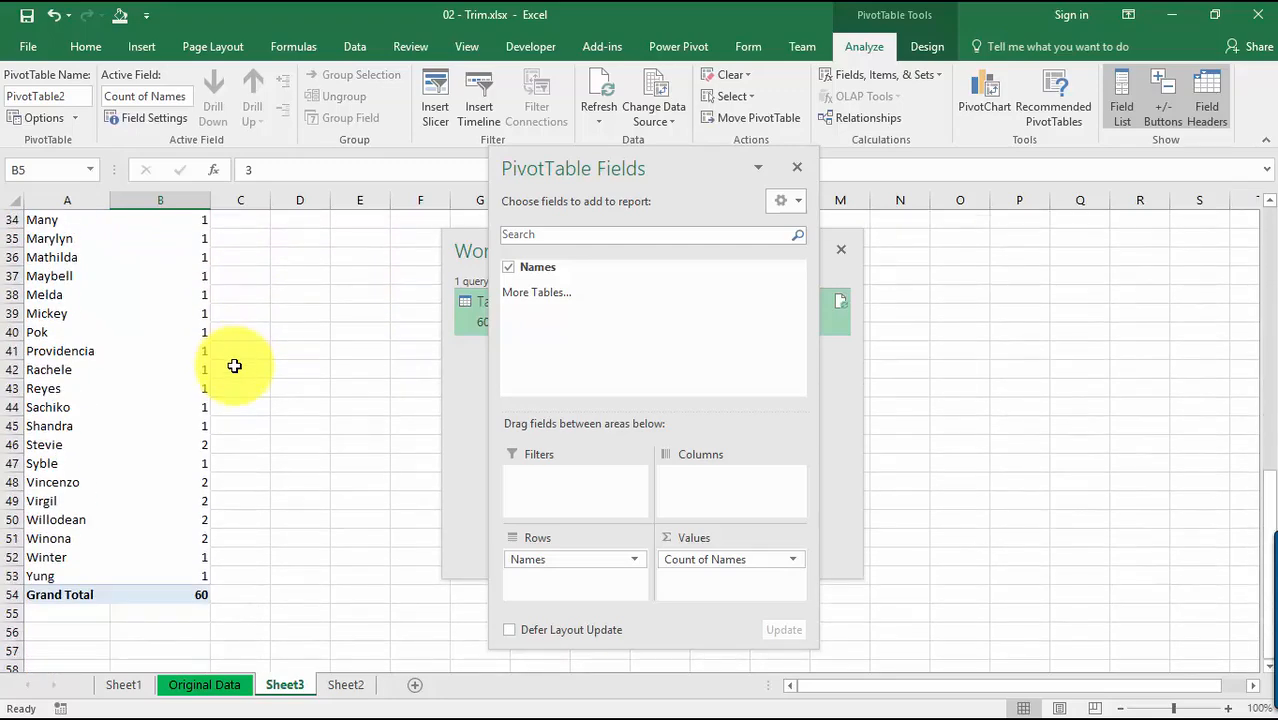
scroll(234, 366, "up", 11)
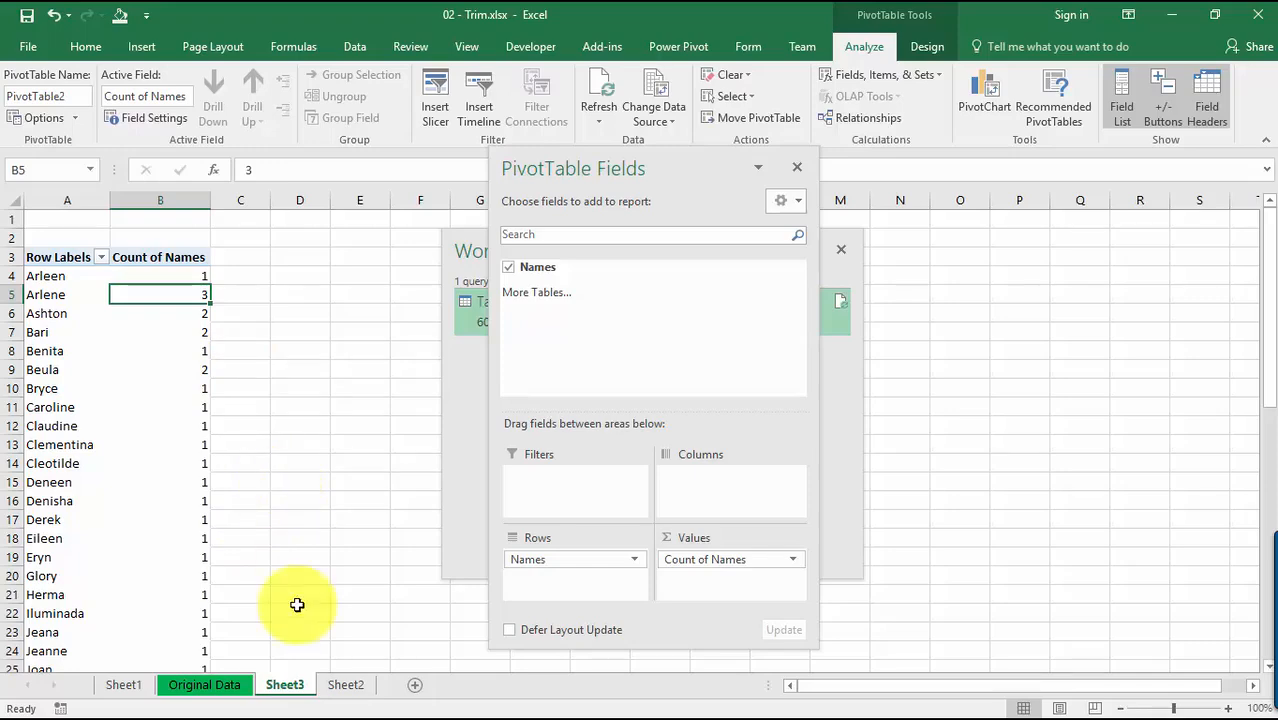
Copy the last 17 names, A45:A61, on the Original Data sheet and paste them as values directly below the table from A62
left_click(230, 685)
scroll(239, 494, "down", 13)
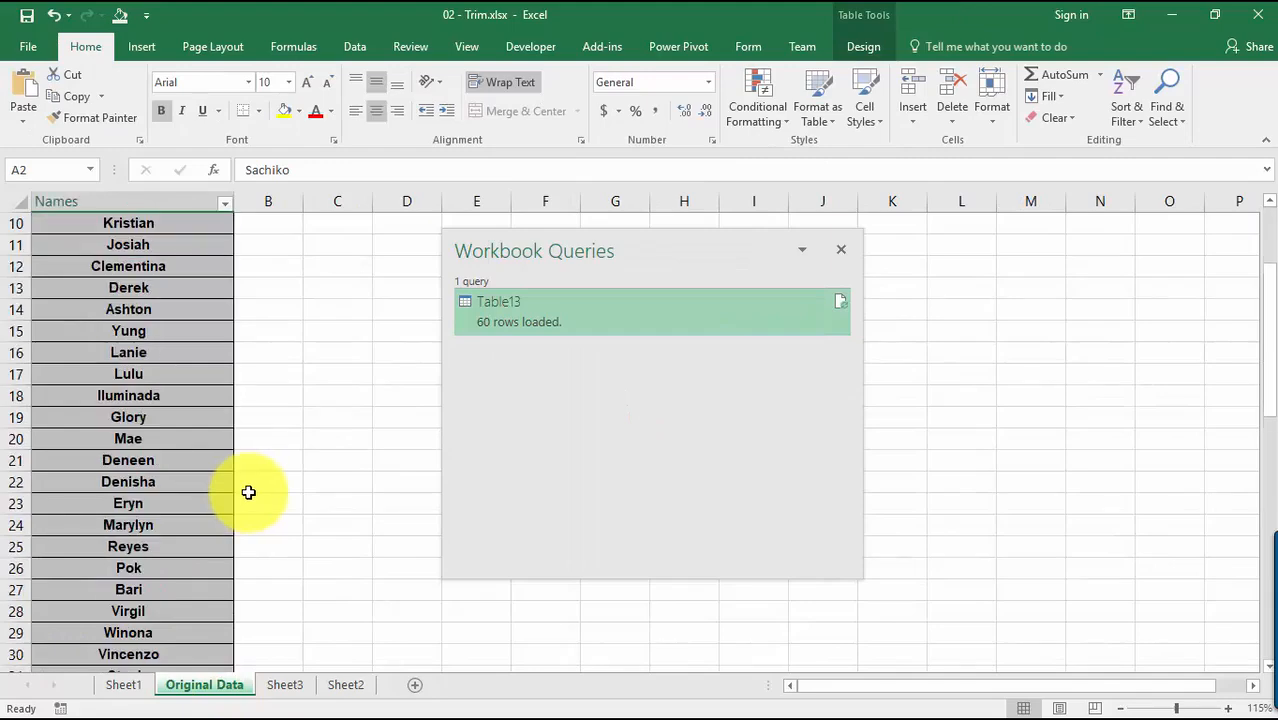
scroll(248, 492, "down", 4)
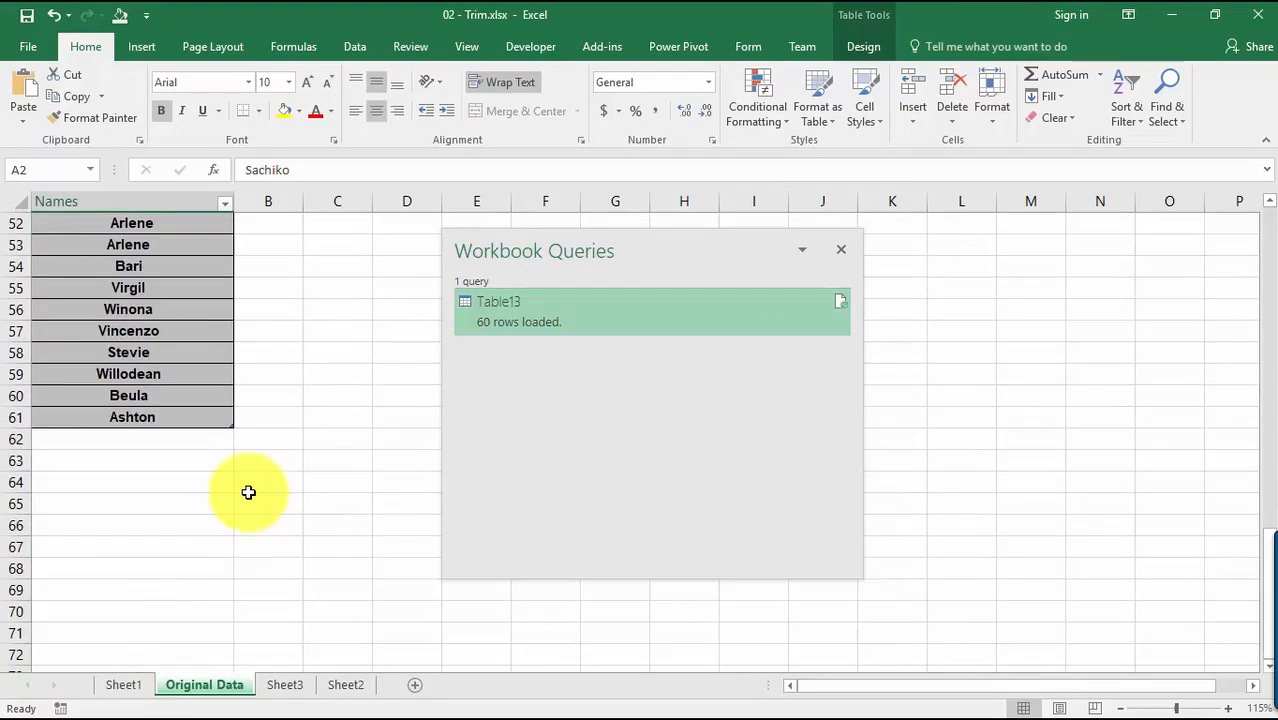
left_click(178, 418)
scroll(184, 420, "up", 2)
scroll(180, 424, "up", 3)
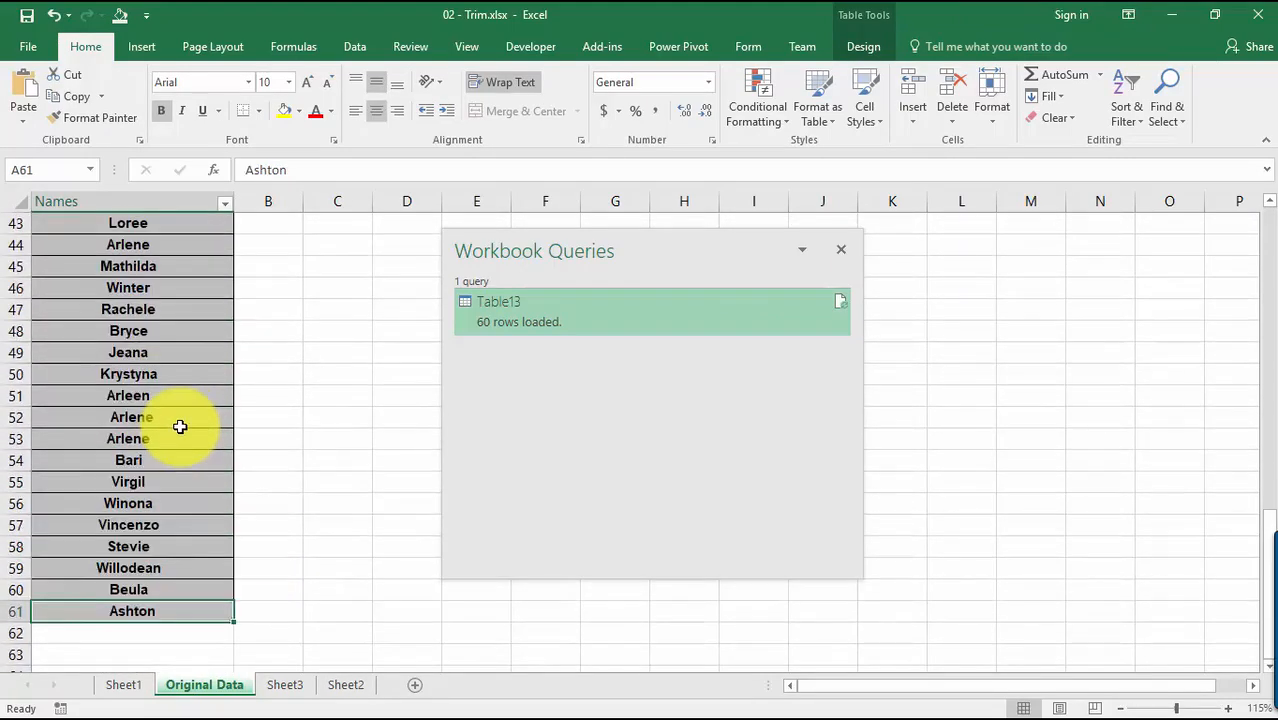
left_click(157, 329, "shift")
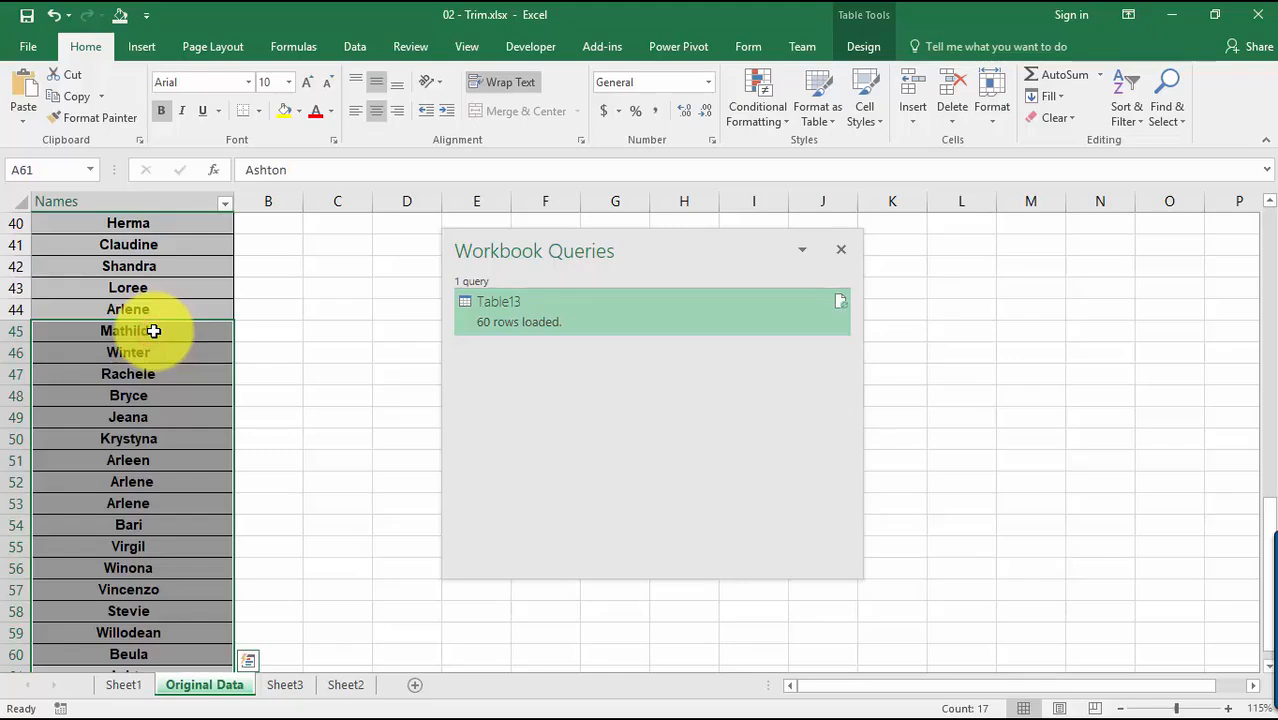
right_click(154, 330)
left_click(212, 305)
scroll(214, 300, "down", 4)
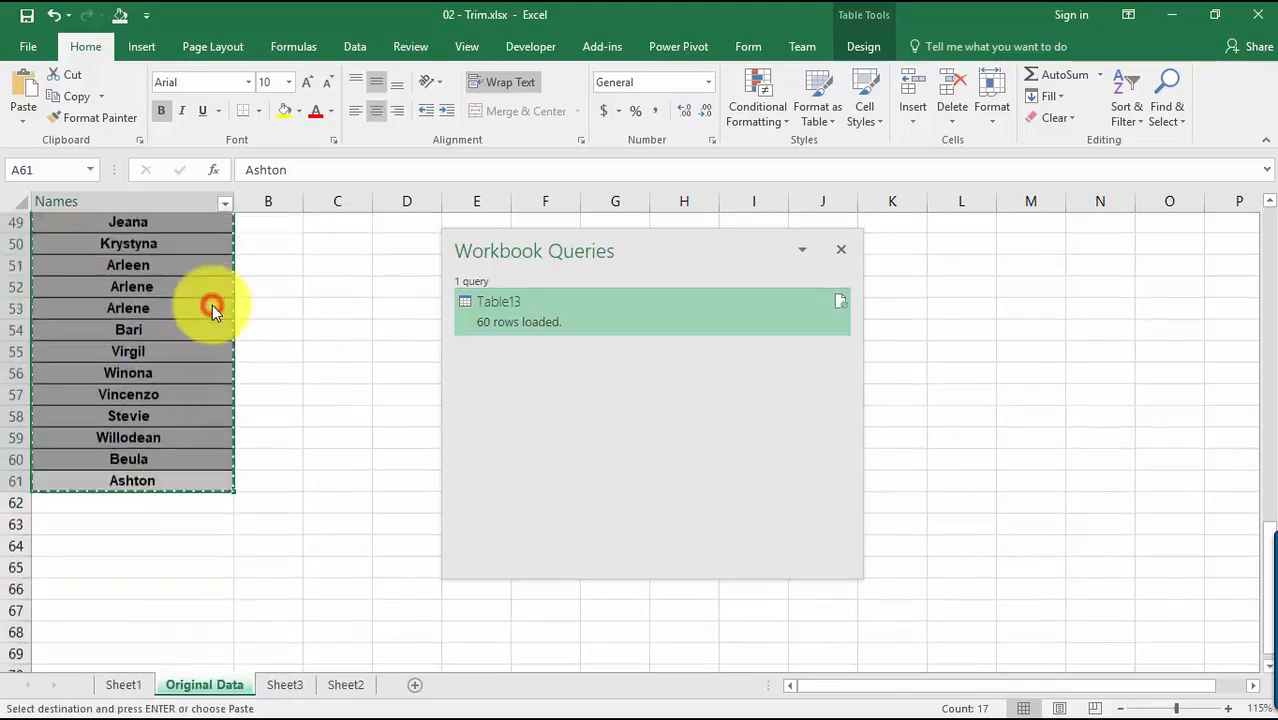
right_click(177, 462)
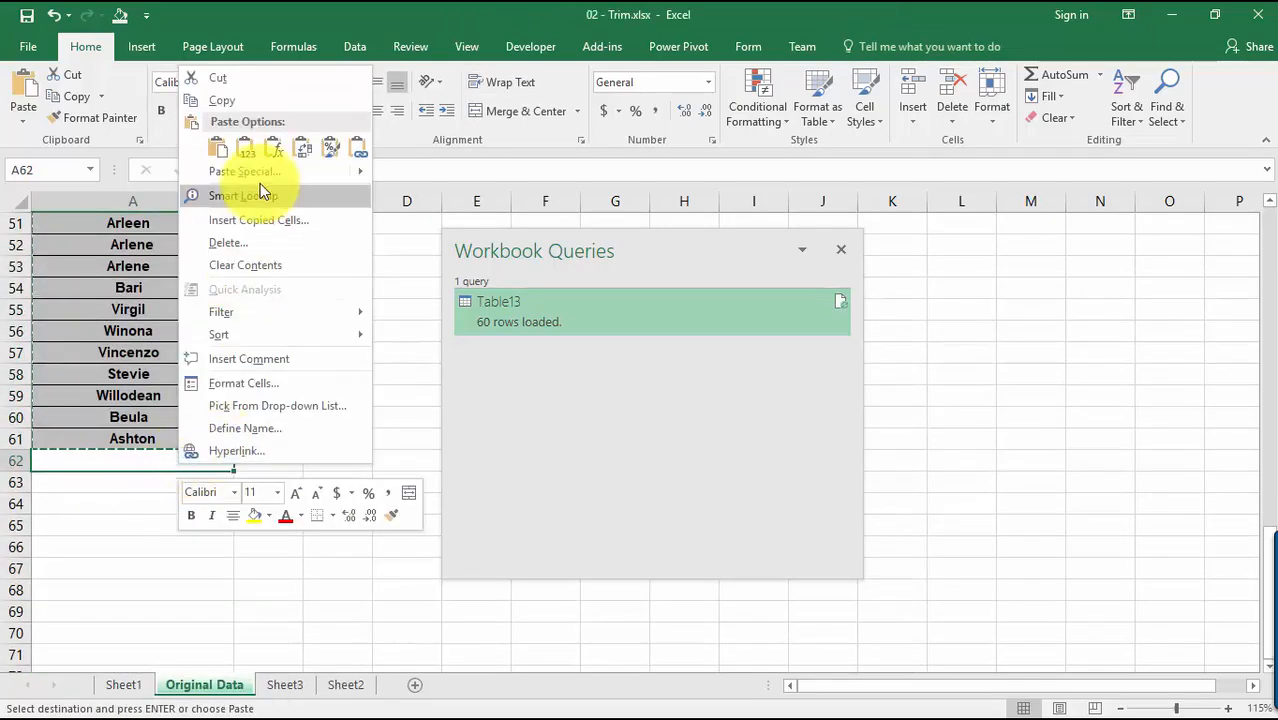
left_click(248, 148)
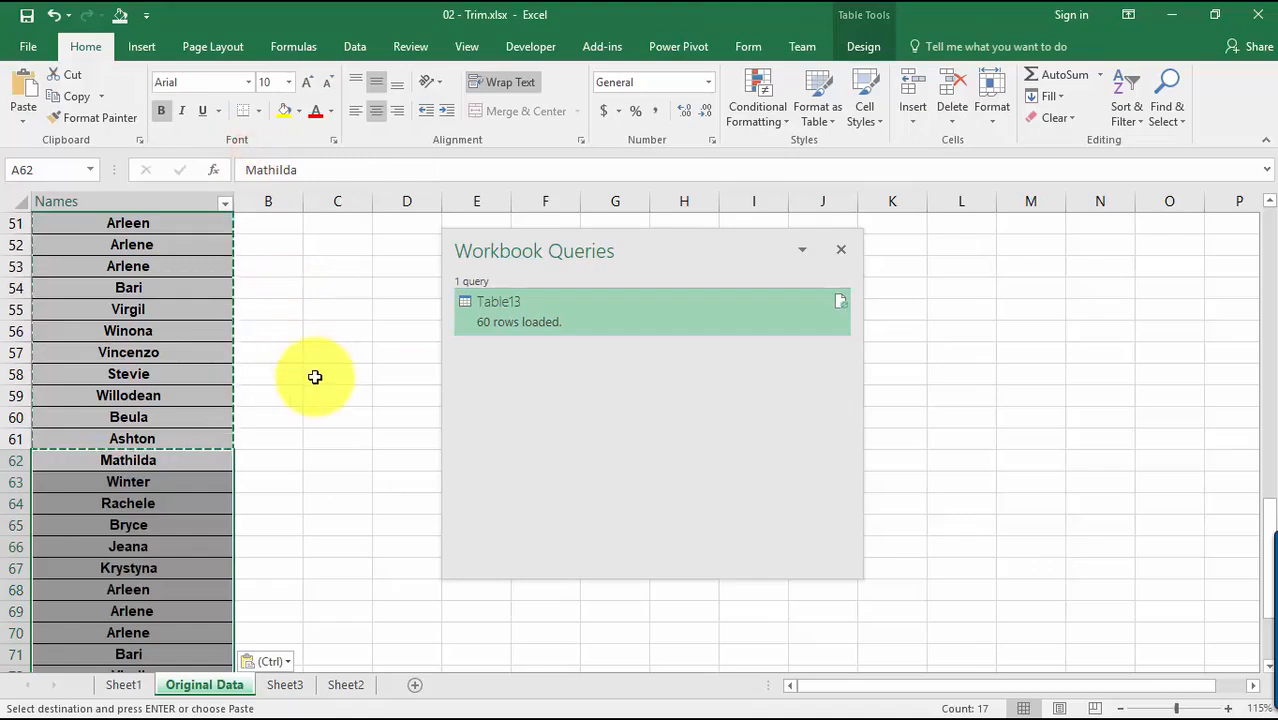
scroll(315, 377, "up", 17)
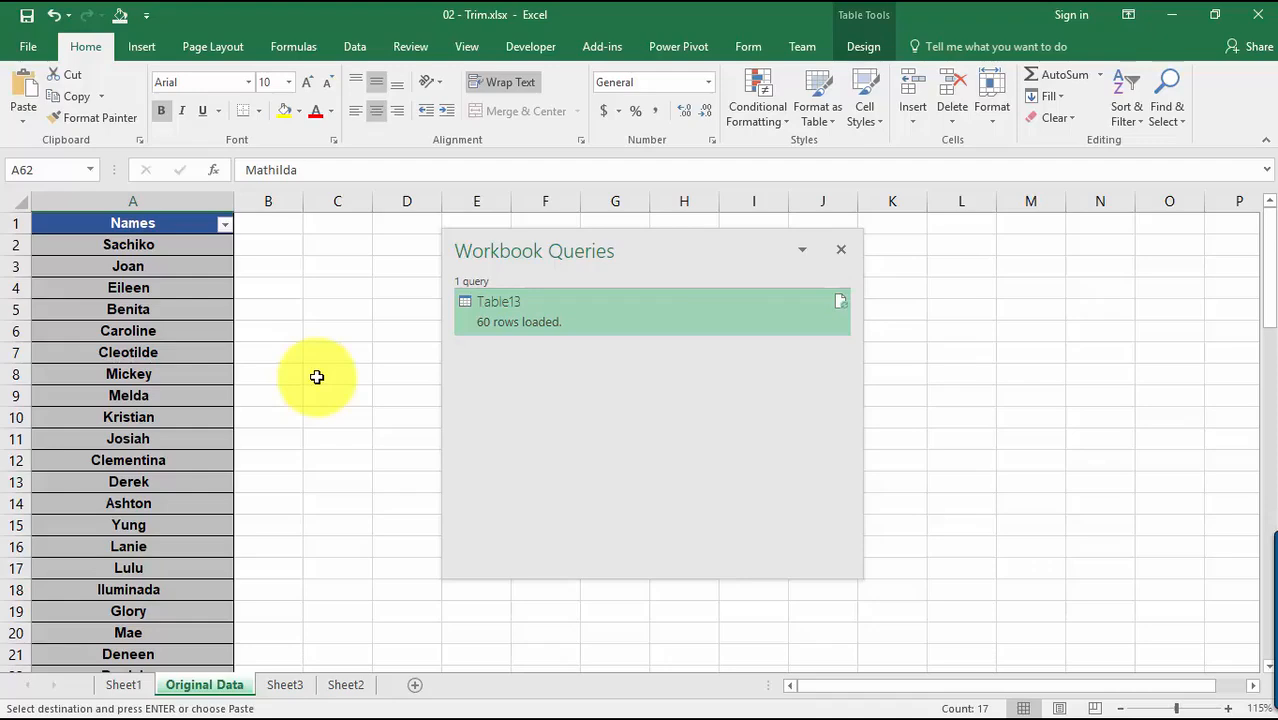
left_click(200, 358)
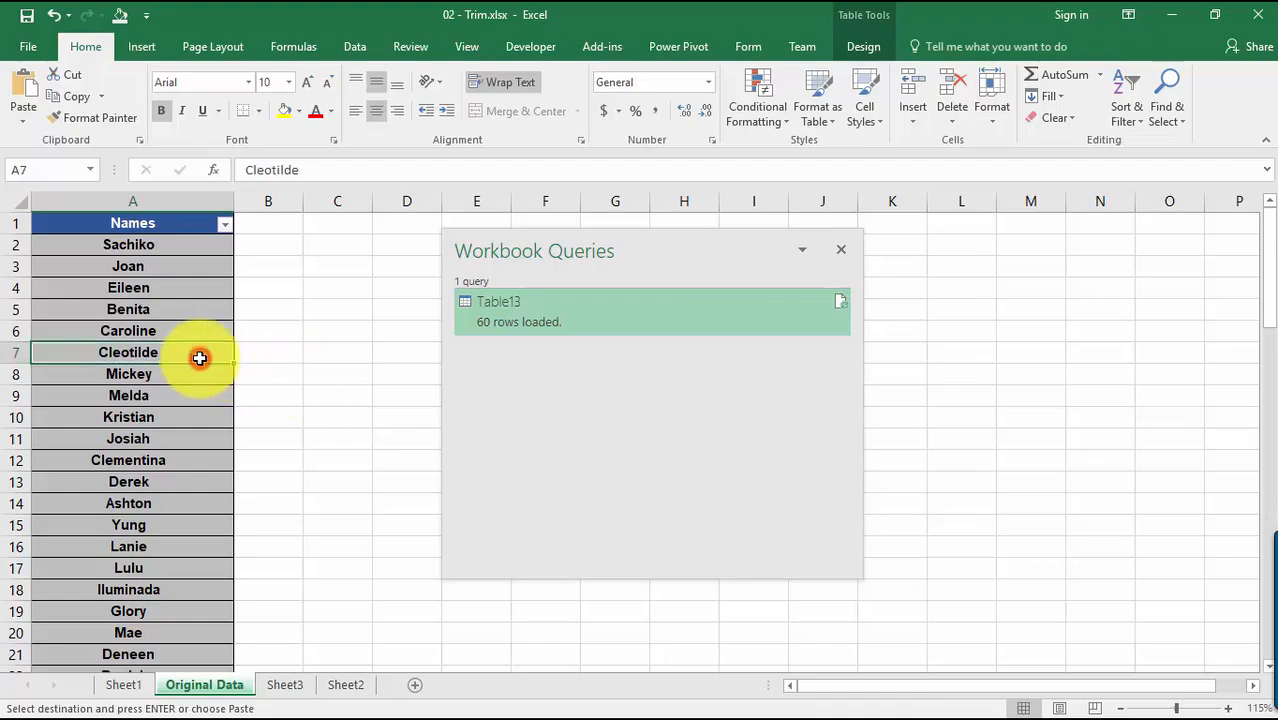
Show the workbook queries again on Sheet2 and refresh the Table13 query that feeds the trimmed names table
left_click(285, 685)
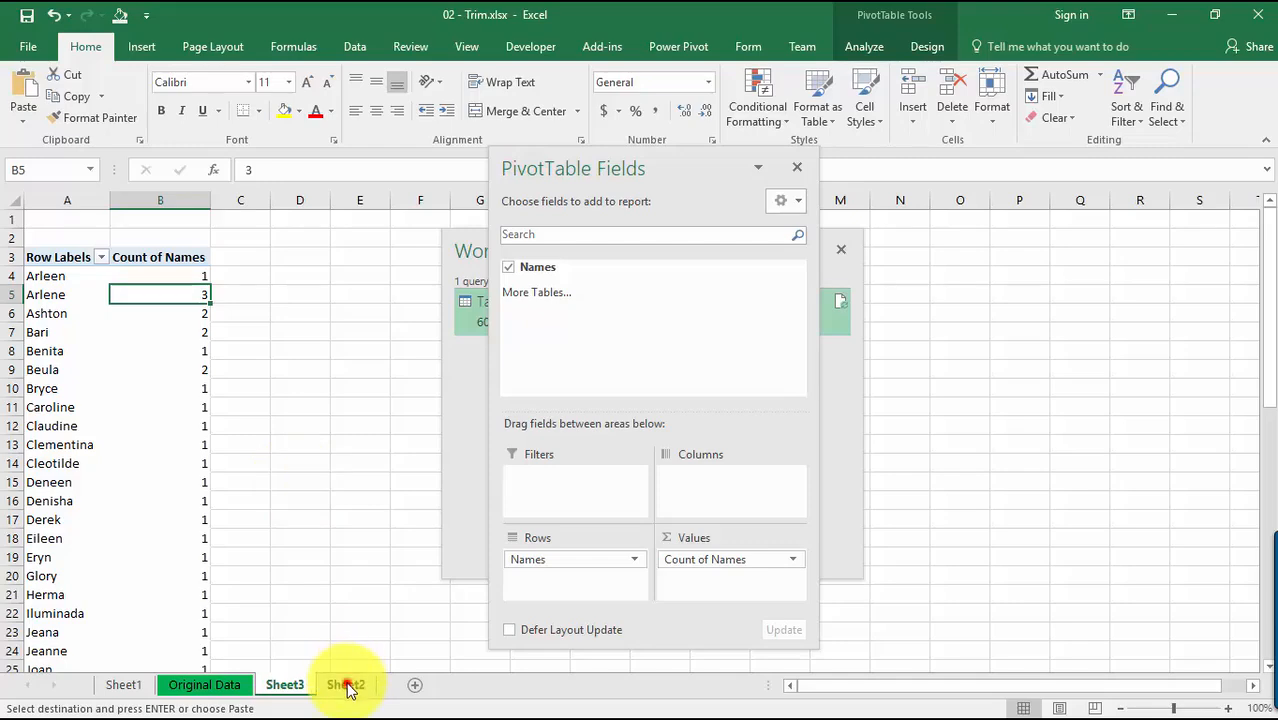
left_click(345, 685)
left_click(121, 350)
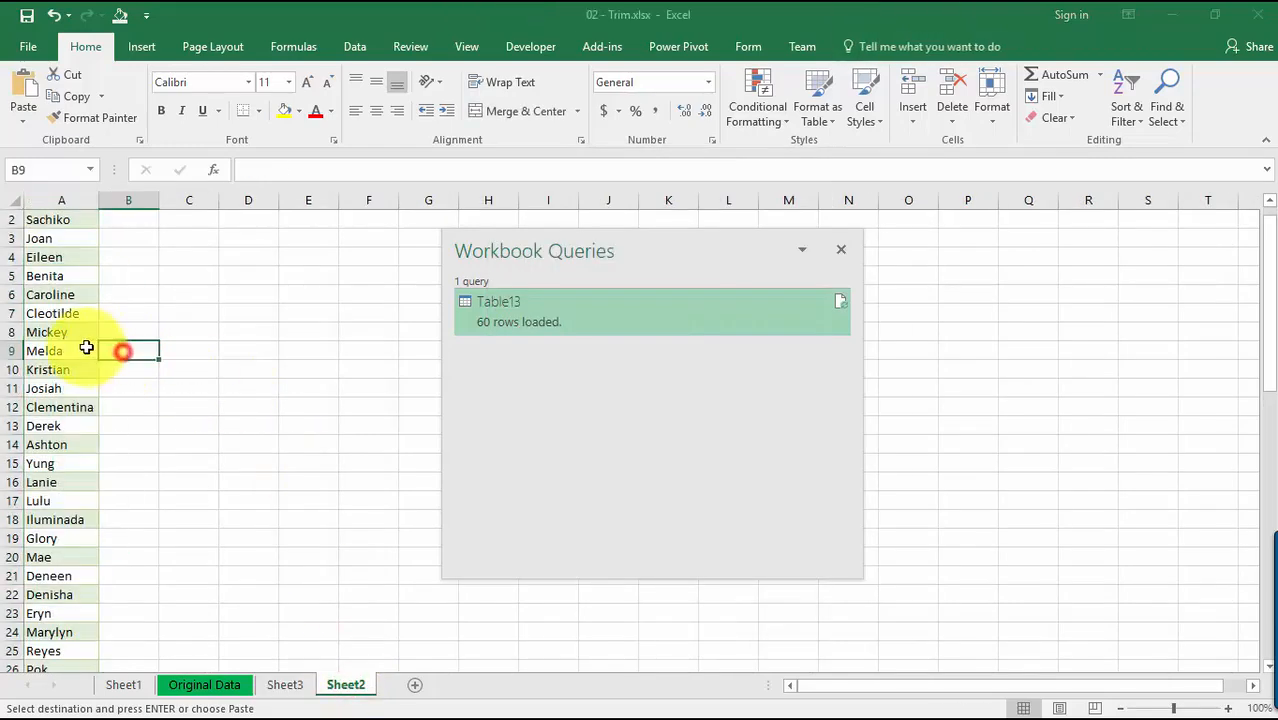
left_click_drag(1265, 288, 1265, 279)
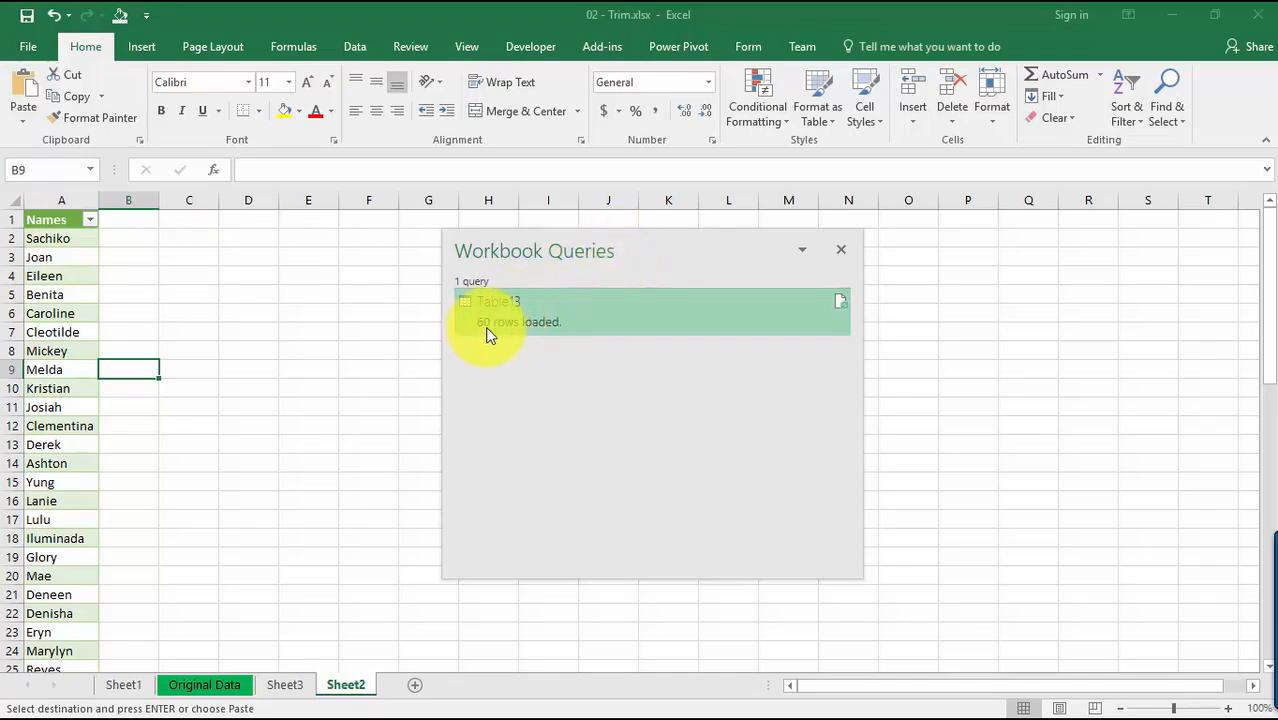
mouse_move(550, 327)
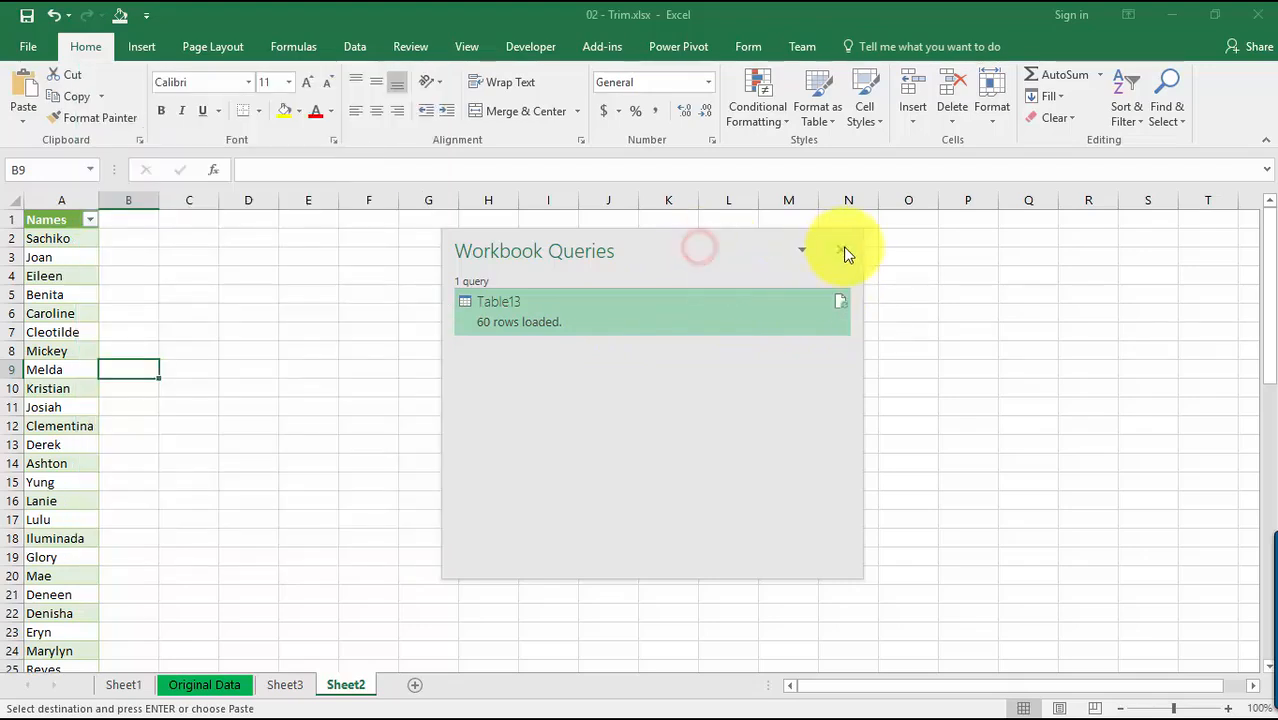
left_click(842, 254)
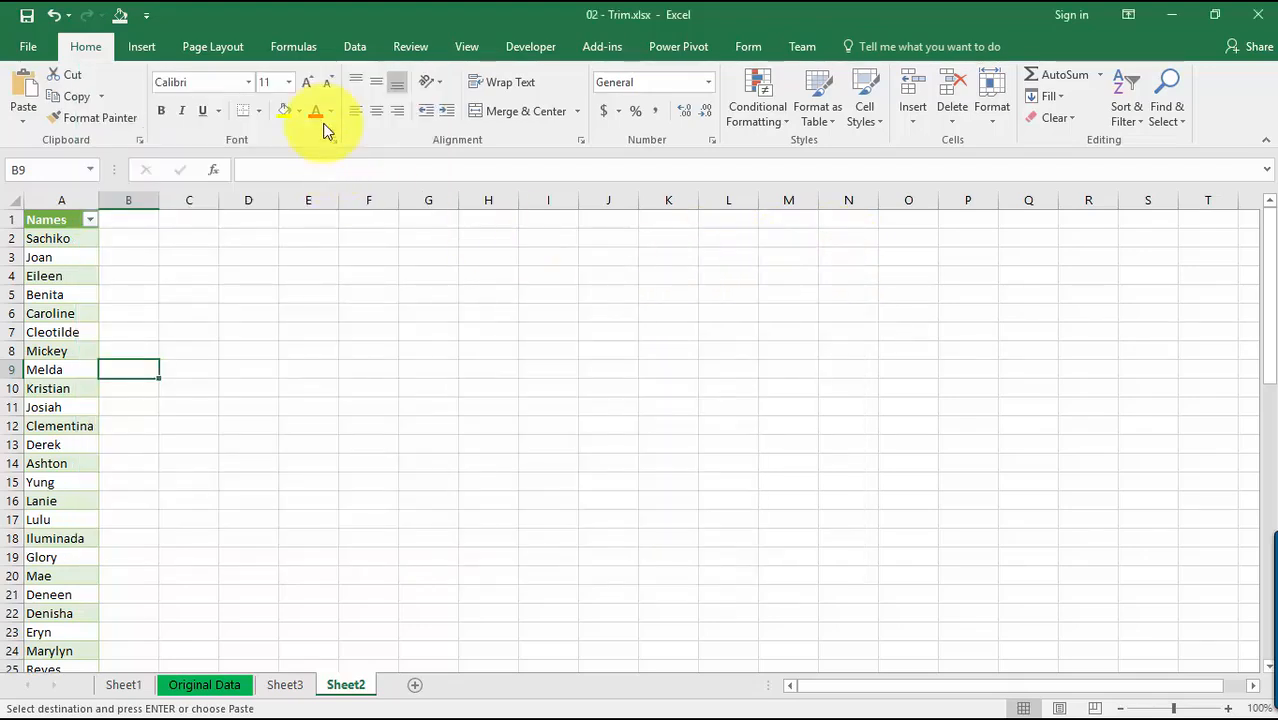
left_click(360, 47)
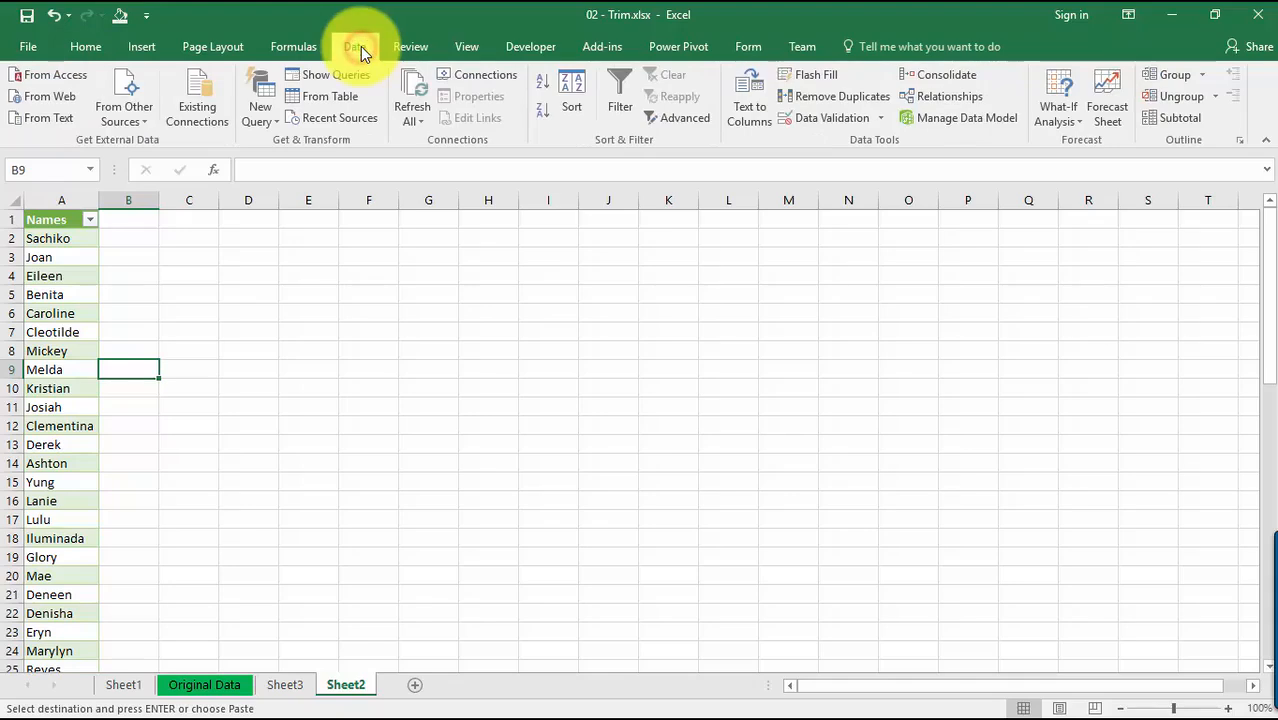
left_click(367, 75)
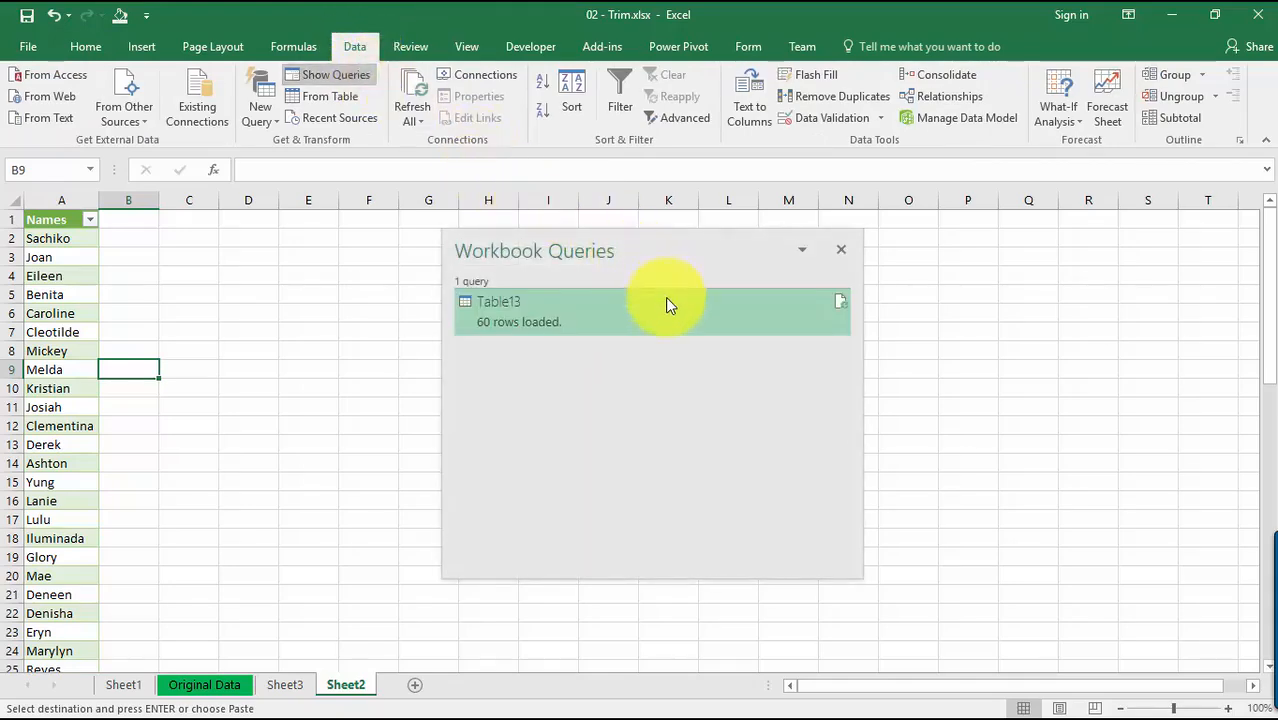
mouse_move(620, 340)
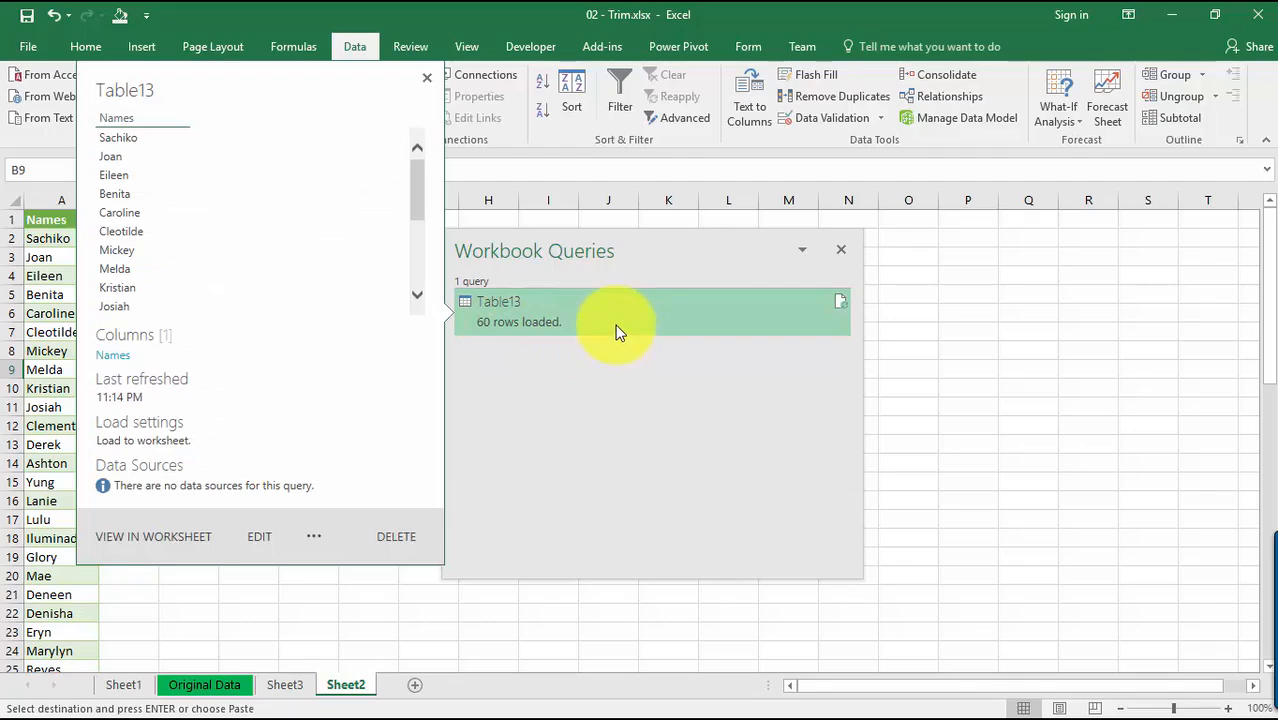
left_click(841, 304)
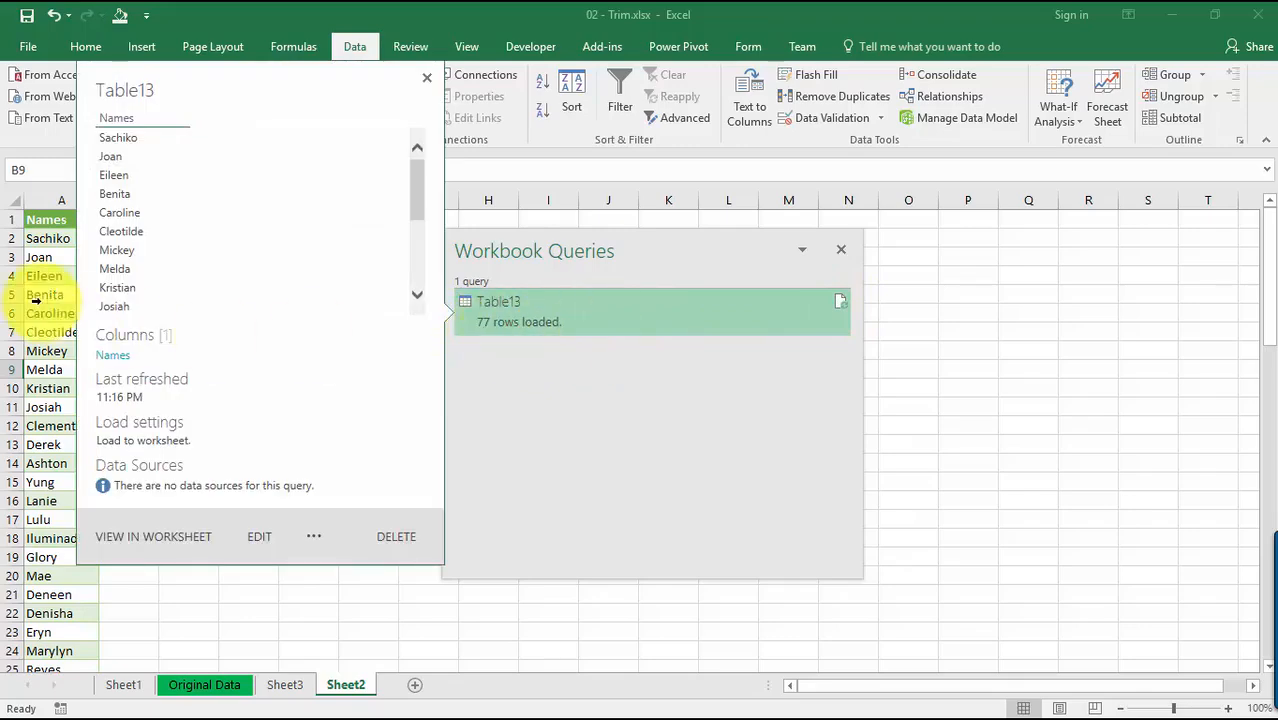
left_click(44, 294)
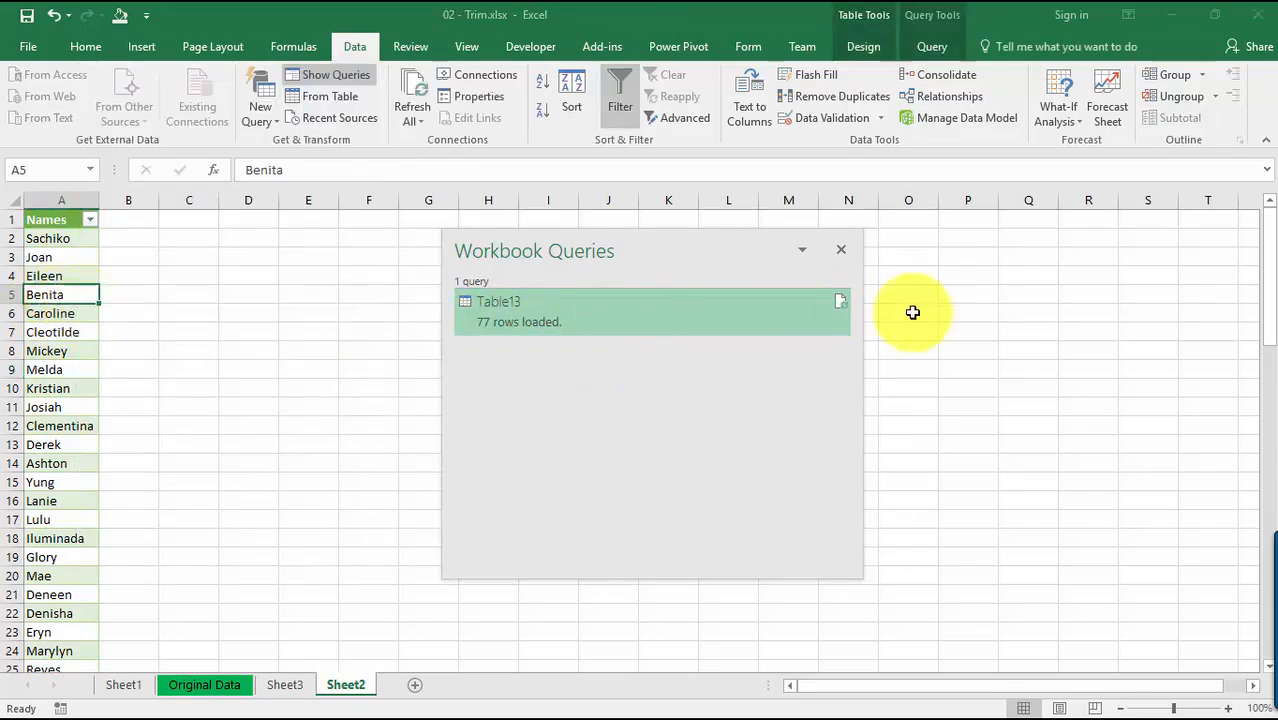
mouse_move(1267, 300)
left_mouse_down()
mouse_move(1274, 622)
mouse_move(1258, 296)
left_mouse_up()
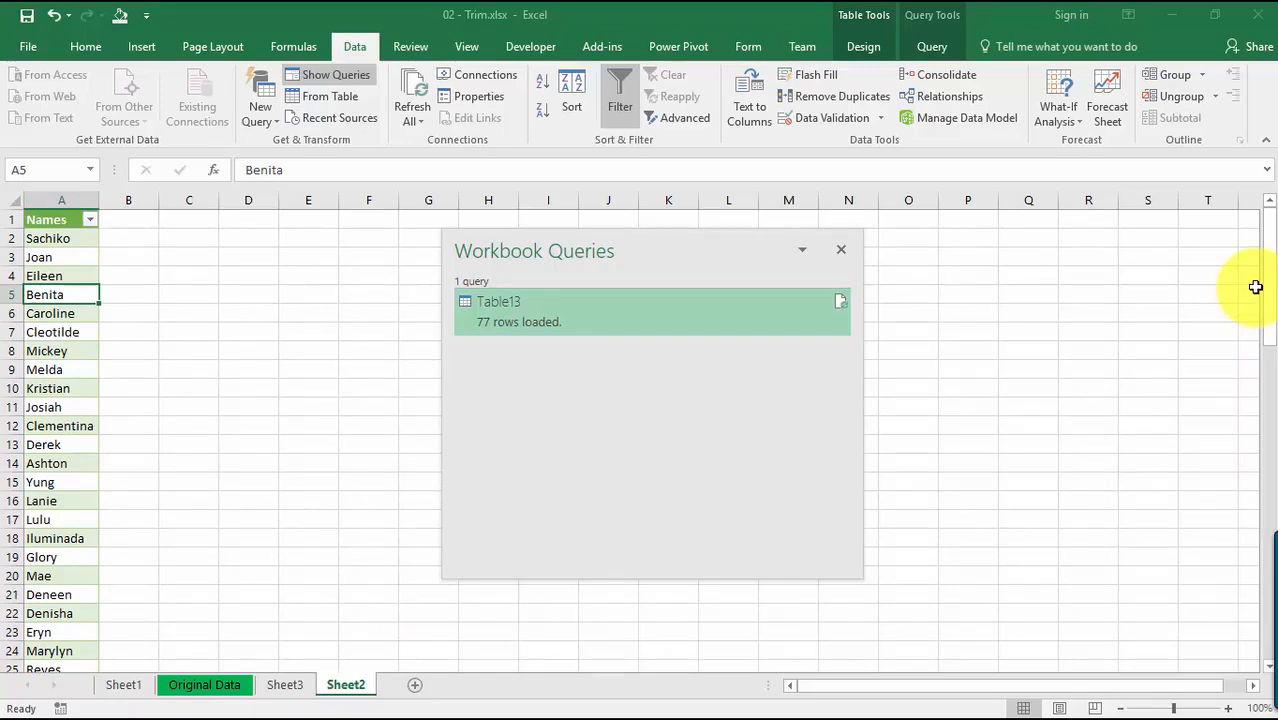
Refresh the PivotTable on Sheet3 and check the updated count for the name in row 5
left_click(285, 684)
right_click(127, 334)
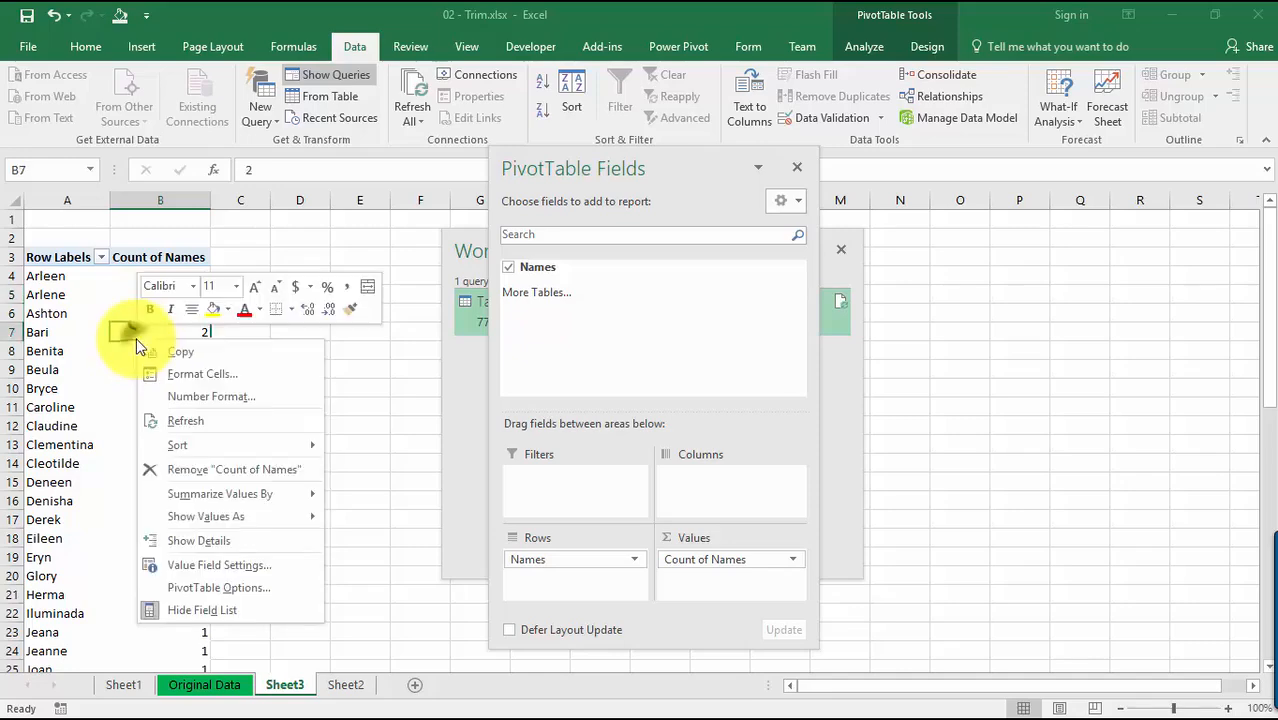
left_click(223, 419)
left_click(163, 294)
left_click(78, 294)
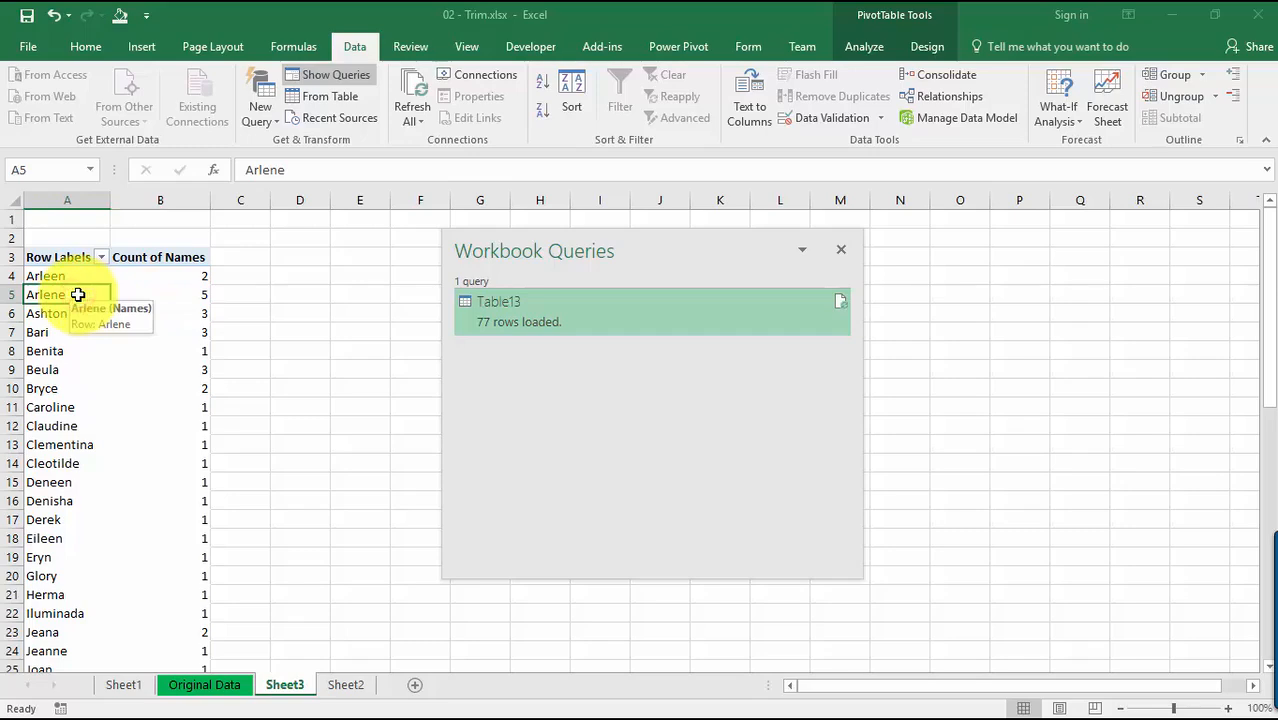
left_click(150, 294)
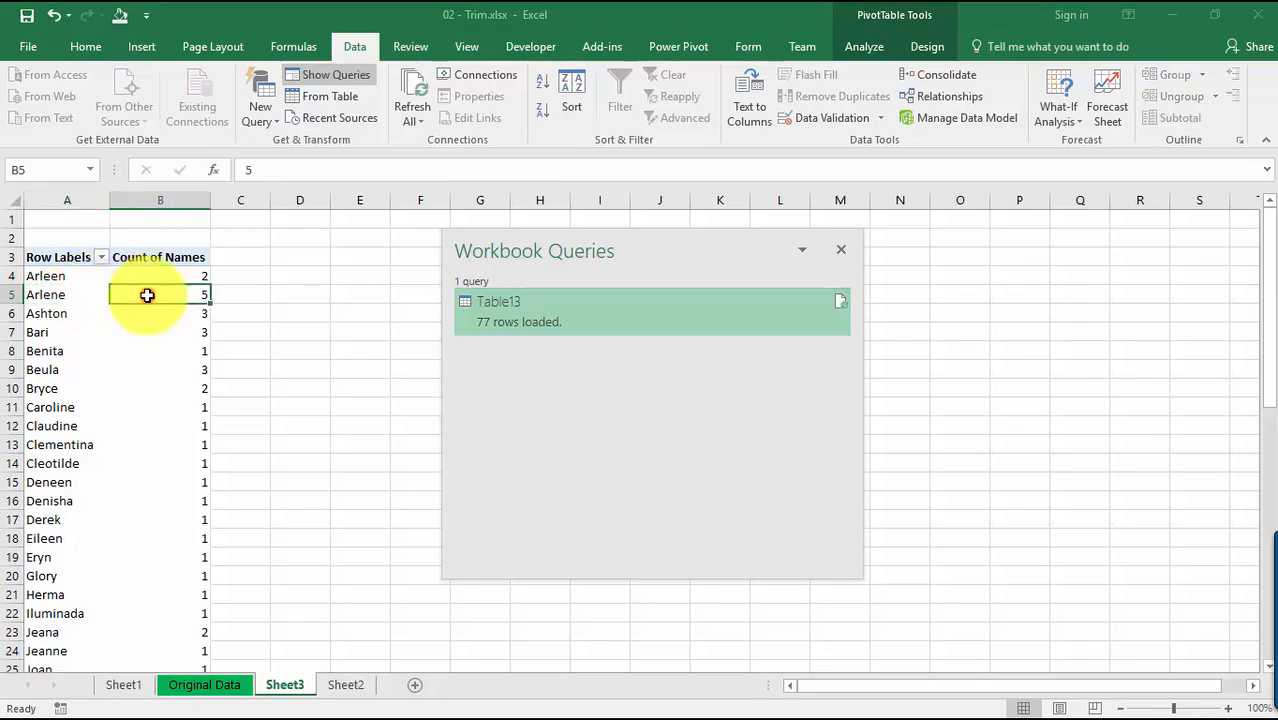
left_click(68, 295)
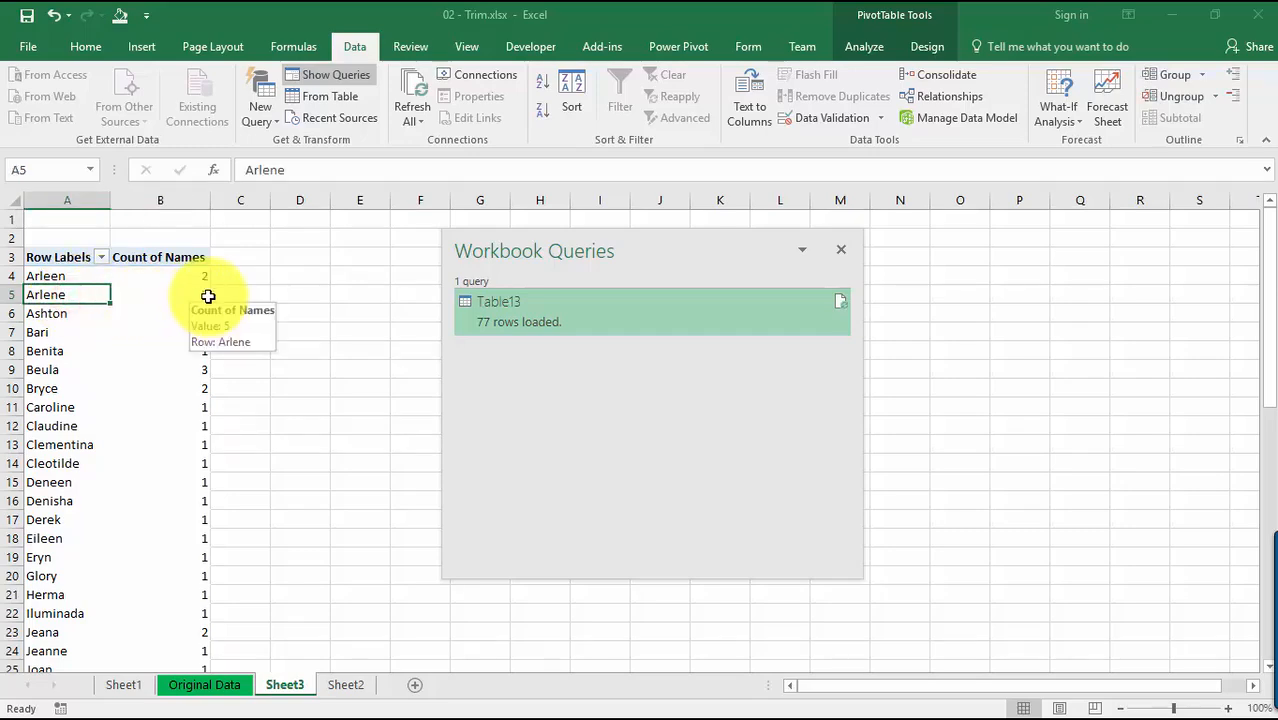